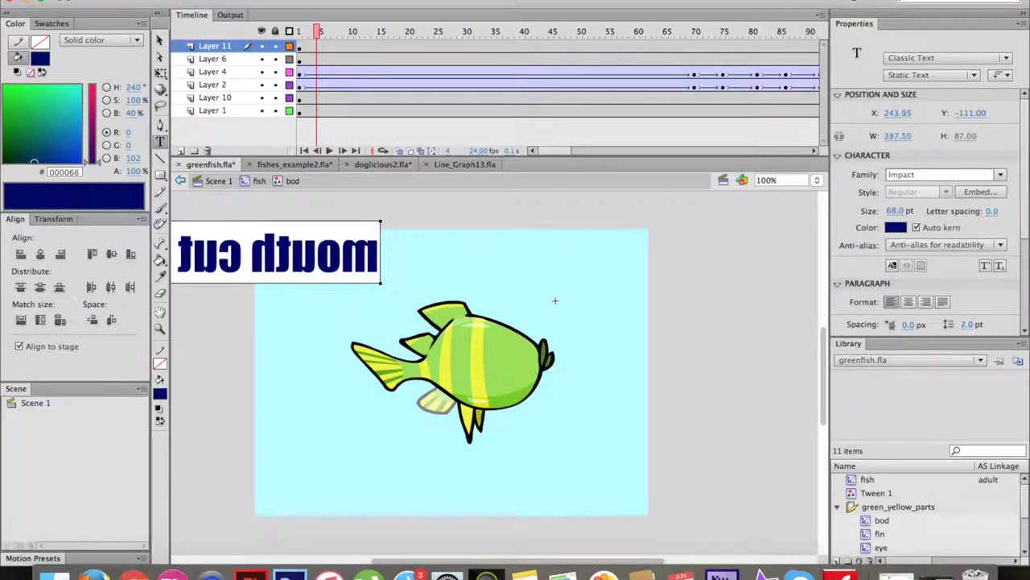
Move the "mouth cut up" text above the fish's mouth and flip it horizontally.
left_click(160, 40)
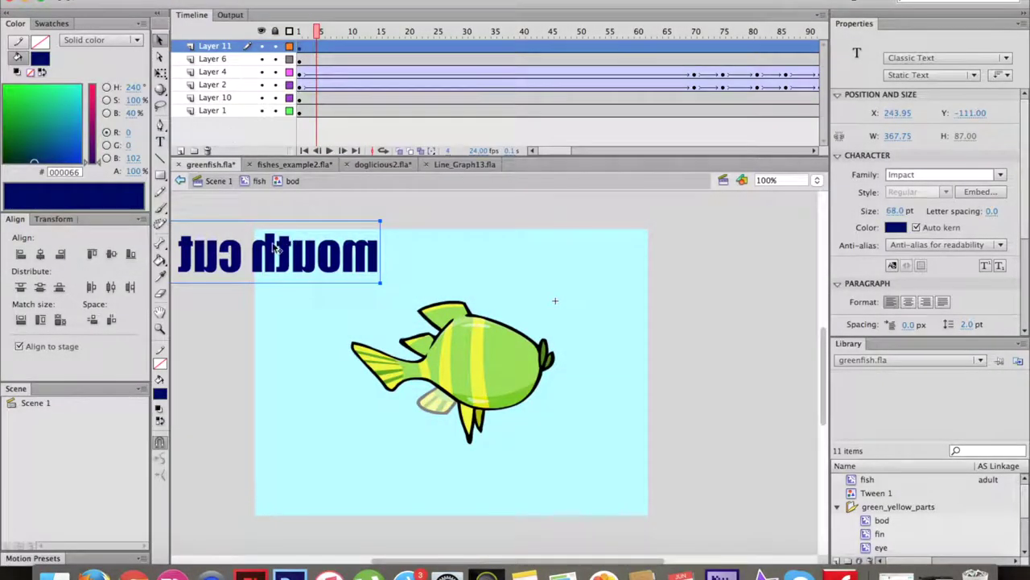
left_click_drag(298, 253, 703, 301)
left_click(228, 1)
mouse_move(294, 150)
left_click(404, 290)
left_click(623, 254)
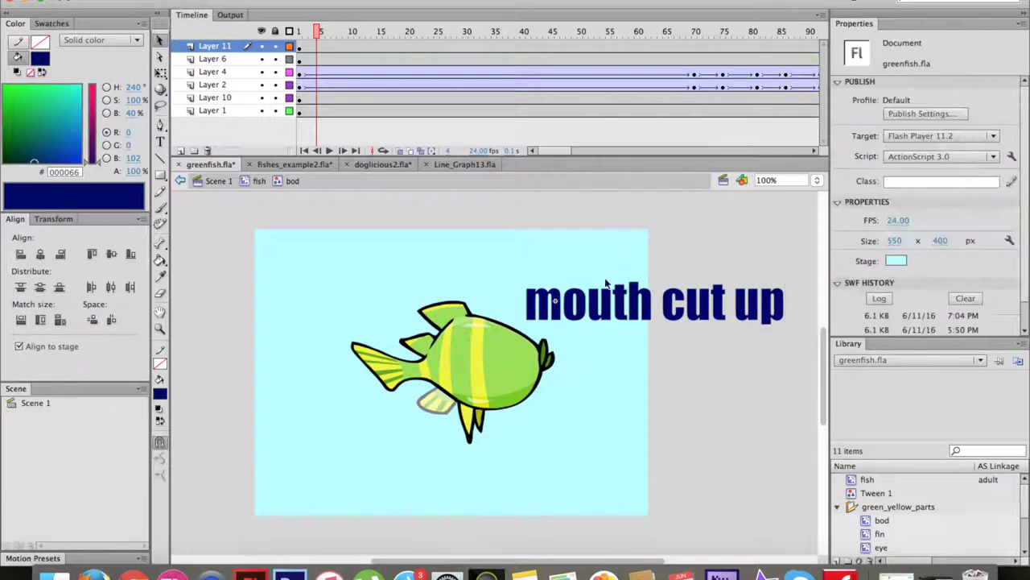
Try transforming the smaller lip at frame 1 with Free Transform and undo the change.
left_click(300, 73)
left_click(159, 329)
left_click_drag(511, 309, 599, 427)
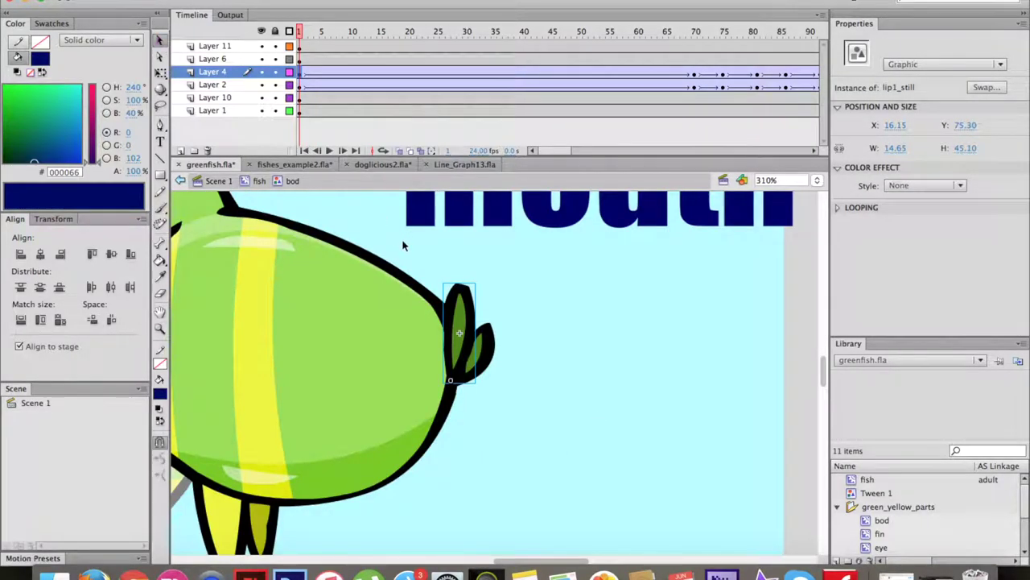
left_click(403, 241)
left_click(489, 354)
left_click_drag(453, 32, 614, 40)
left_click(299, 73)
key("q")
left_click(495, 353)
left_click_drag(499, 317, 488, 285)
key("super+z")
Examine the lip poses at the keyframes on Layers 4 and 2 between frames 70 and 92.
scroll(338, 57, "right", 5)
left_click(488, 34)
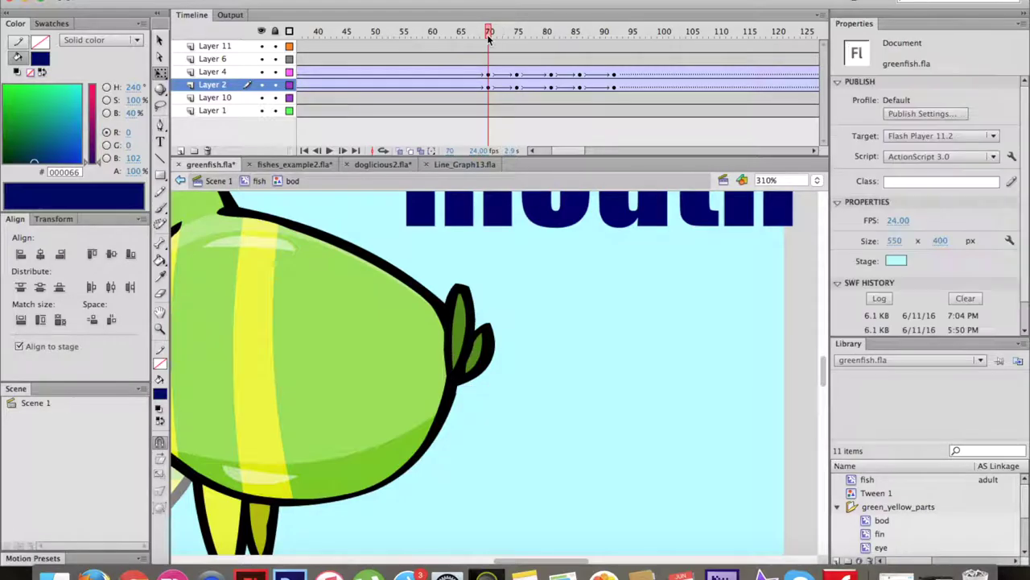
left_click(519, 32)
left_click(518, 86)
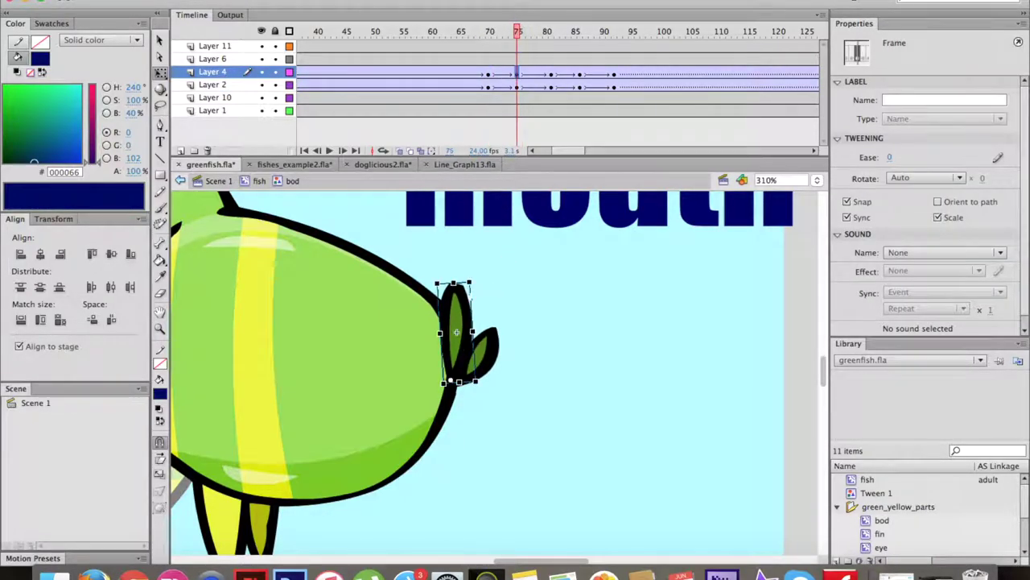
left_click(489, 350)
left_click_drag(486, 32, 553, 80)
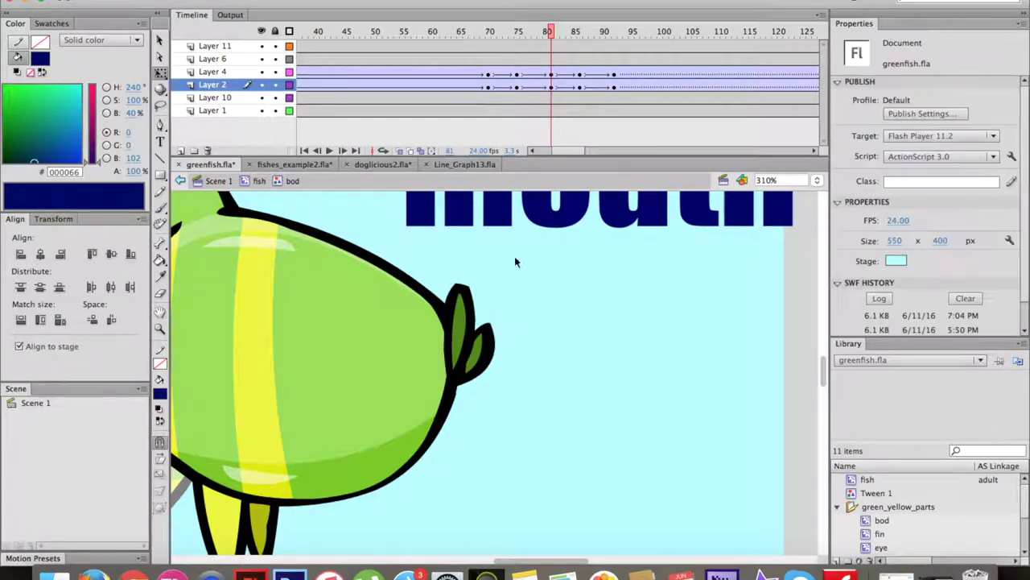
left_click(582, 73)
left_click(614, 74)
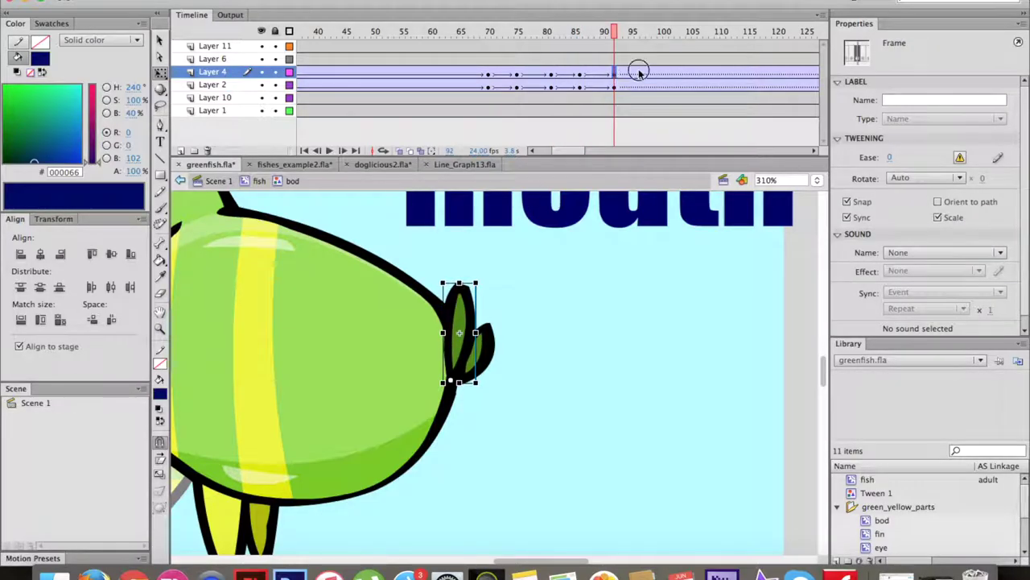
Insert keyframes at frame 97 on Layers 4 and 2 and compare the lip poses with the earlier keyframes.
left_click_drag(640, 72, 643, 85)
key("F6")
left_click(617, 75)
left_click(580, 74)
left_click(616, 73)
left_click(643, 73)
left_click(488, 343)
left_click(465, 307)
Insert lip keyframes at frames 104, 109 and 114 on Layers 4 and 2 and play back the mouth animation.
left_click(635, 86)
key("F6")
left_click(668, 86)
left_click_drag(683, 72, 712, 86)
key("F6")
left_click(478, 33)
key("Return")
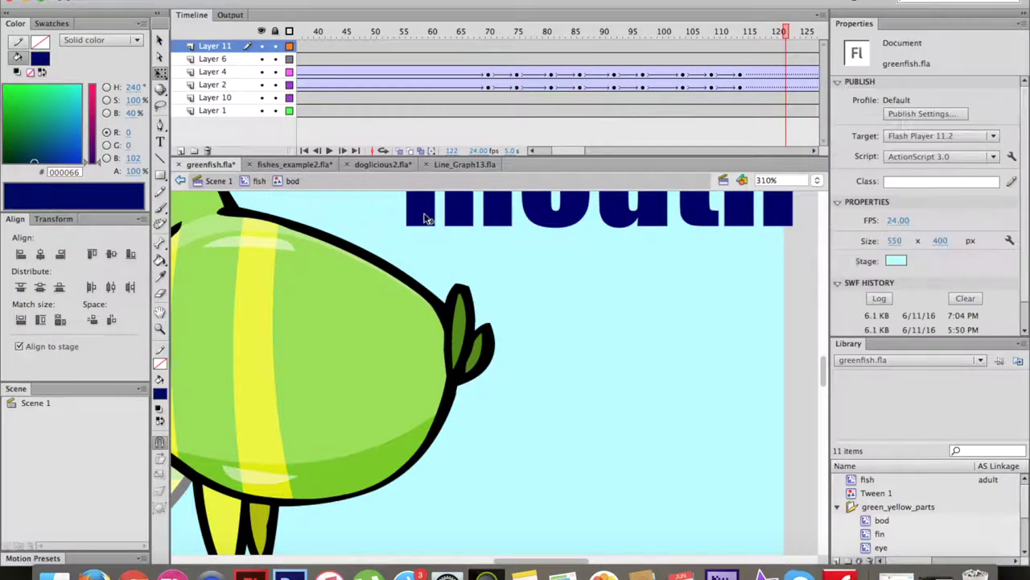
Delete the "mouth cut up" text from Layer 11.
left_click(241, 407)
scroll(242, 409, "left", 5)
left_click(736, 246)
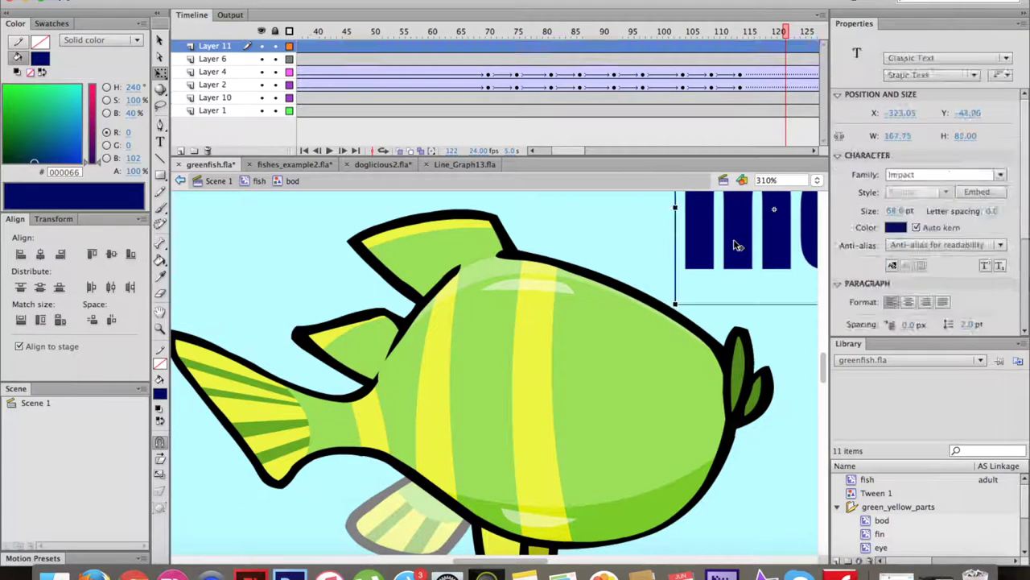
key("BackSpace")
Open the fish's tail symbol for editing and pick out the tail's joint point at frame 1.
double_click(272, 416)
left_click(320, 31)
left_click(299, 32)
left_click(481, 398)
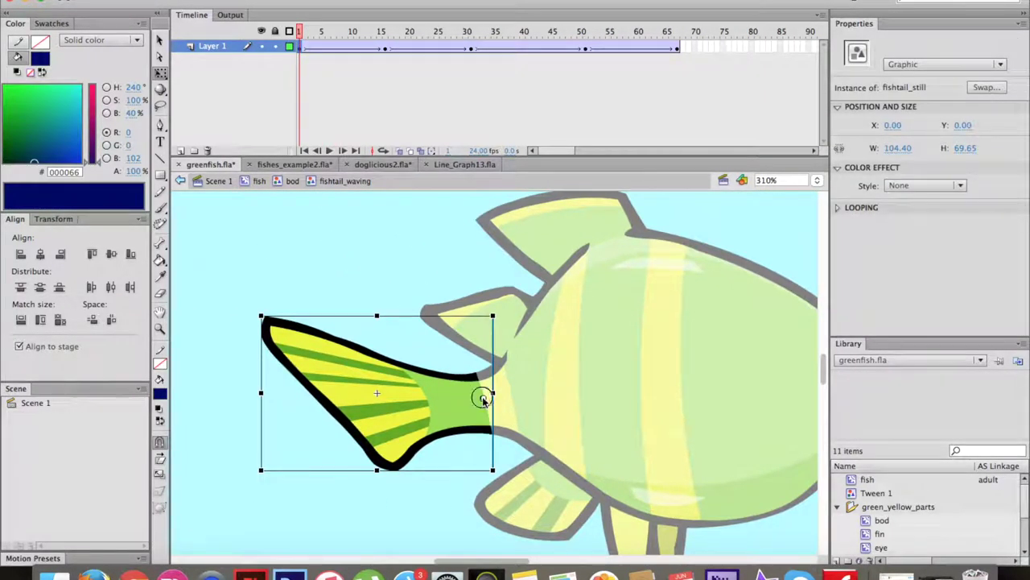
Add a new layer with the note "joint on fin placed where i want the fin to bend" and flip the text horizontally.
left_click(181, 150)
left_click(160, 142)
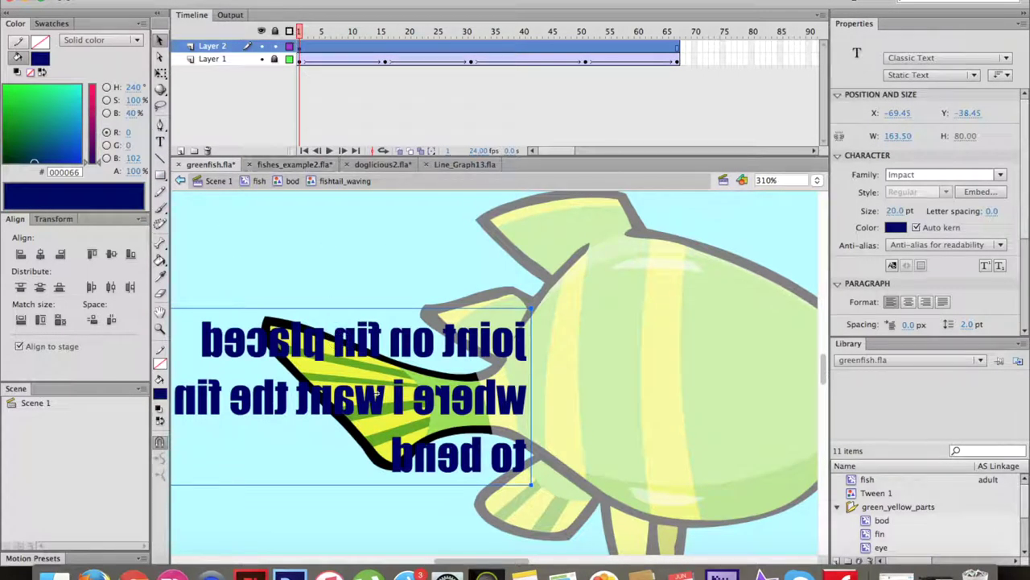
left_click(229, 1)
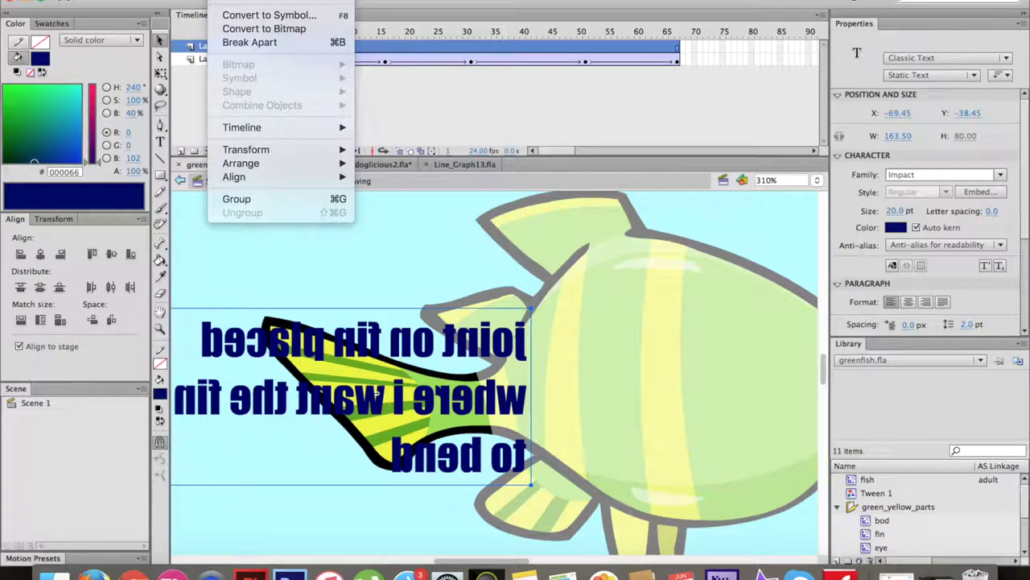
mouse_move(309, 151)
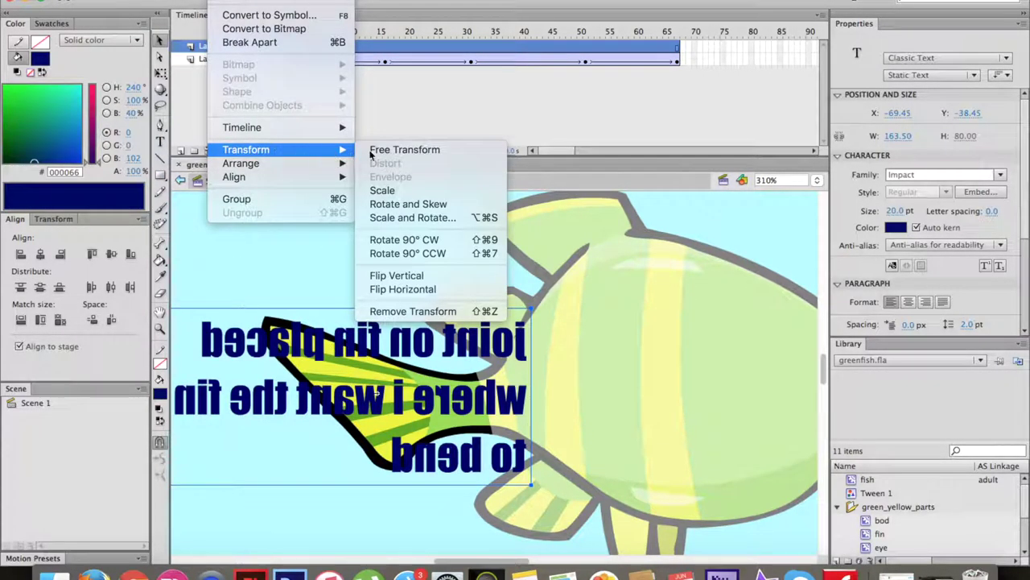
left_click(426, 289)
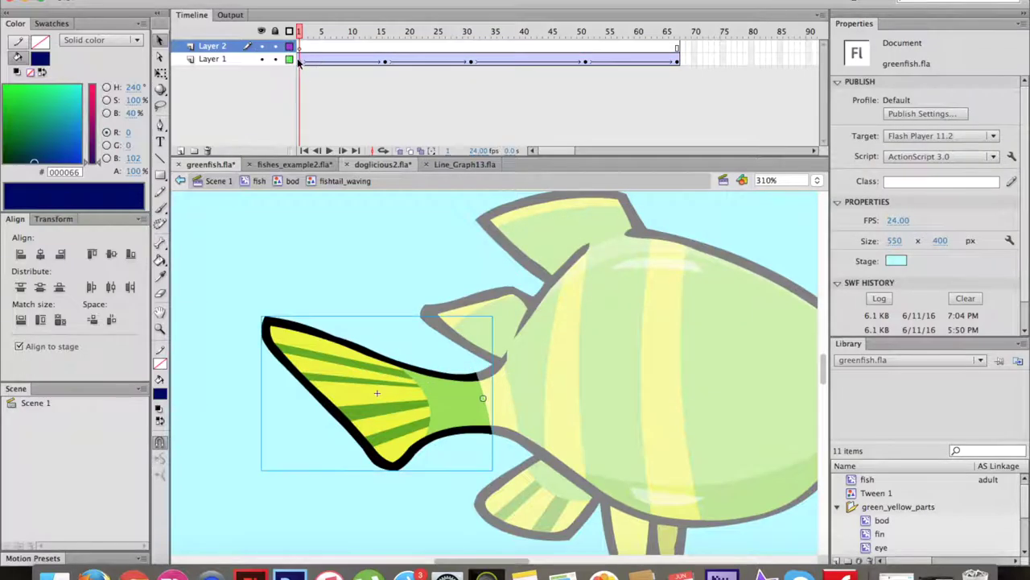
Review the tail's motion and try extending Layer 1 to frame 83.
left_click(355, 379)
key("q")
left_click_drag(385, 31, 457, 36)
scroll(480, 81, "right", 5)
left_click(443, 62)
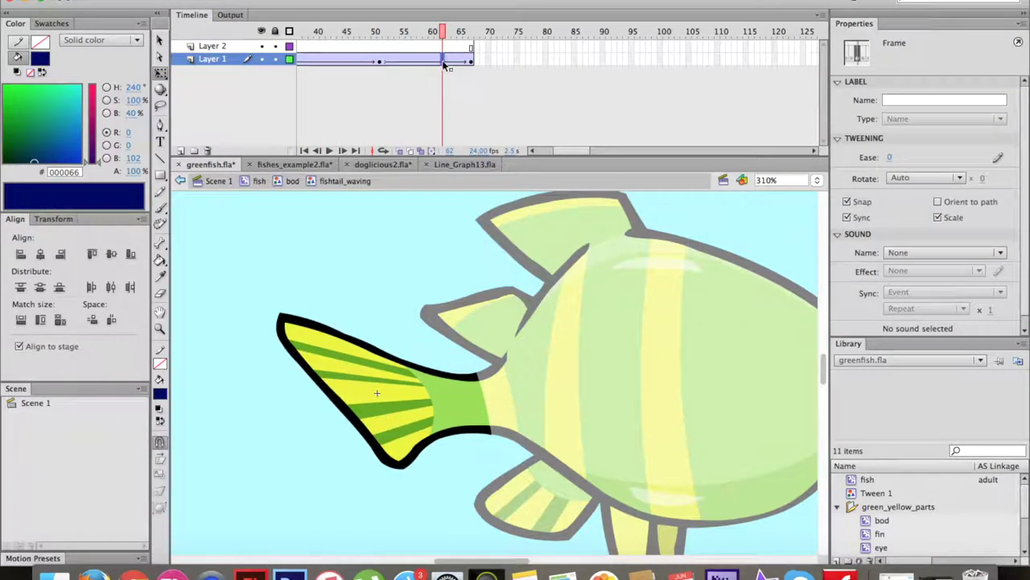
left_click(483, 60)
left_click(561, 60)
key("F5")
Try adding a keyframe at frame 83 with the tail narrowed to about 75 px wide.
left_click(469, 60)
left_click(558, 60)
left_click(562, 61)
key("F6")
left_click_drag(262, 392, 323, 364)
left_click(458, 281)
left_click(370, 366)
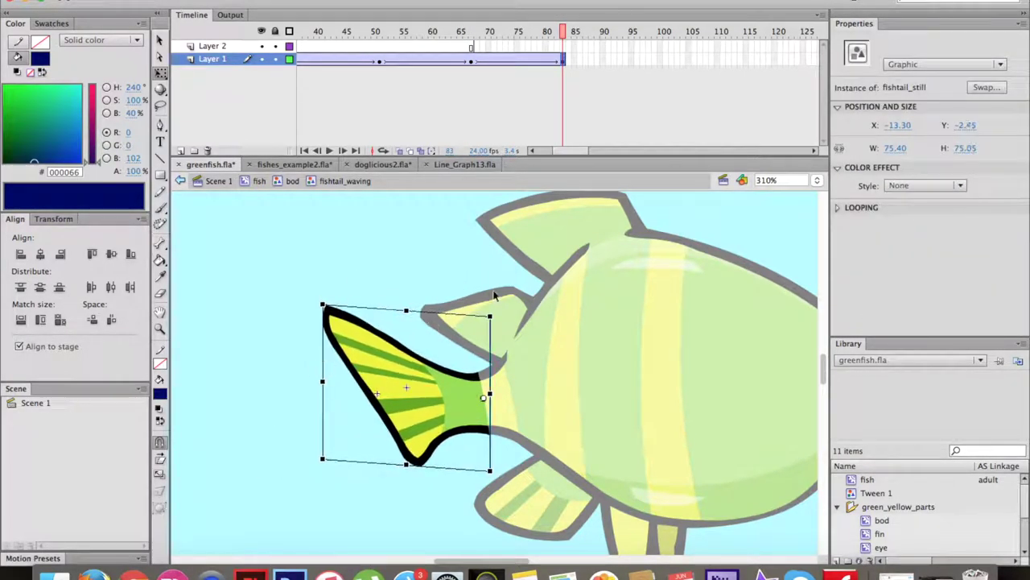
left_click_drag(563, 32, 563, 67)
Remove the tail frames added after frame 67 on Layer 1.
left_click_drag(476, 62, 620, 61)
right_click(508, 62)
left_click(529, 130)
Return to the fish symbol, open its fin symbol and scrub through the fin's animation.
left_click(291, 182)
scroll(398, 297, "right", 5)
left_click(259, 182)
left_click(387, 452)
scroll(391, 441, "down", 2)
double_click(394, 430)
left_click_drag(299, 34, 748, 31)
left_click(300, 46)
scroll(419, 100, "right", 5)
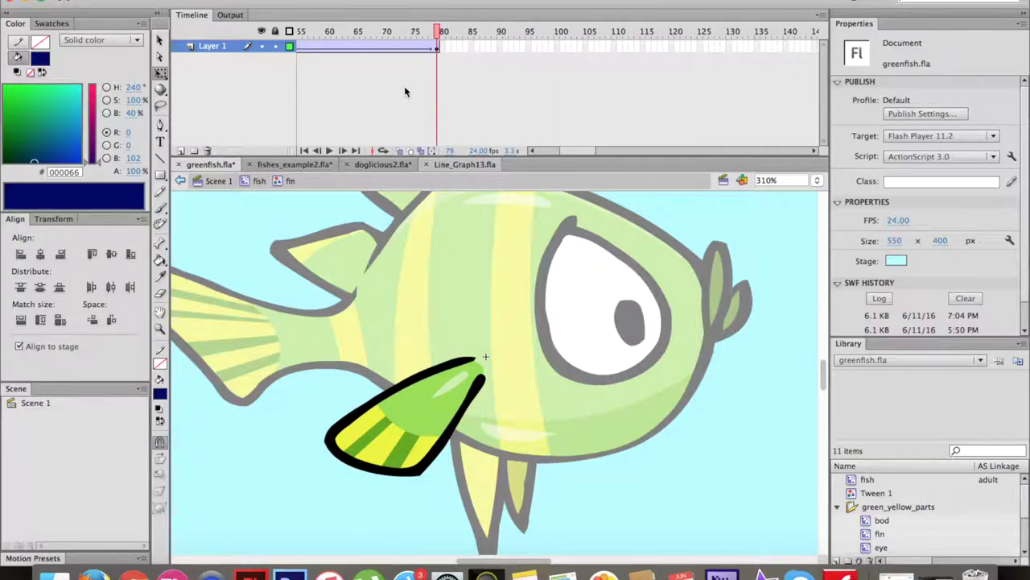
Try adding keyframes with a changed fin pose past frame 79, play them back and remove the added frames.
left_click(415, 49)
left_click(551, 47)
key("F6")
left_click_drag(341, 509, 364, 538)
left_click(587, 338)
left_click(541, 47)
left_click(602, 48)
key("F6")
mouse_move(602, 32)
left_mouse_down()
mouse_move(498, 33)
mouse_move(416, 59)
mouse_move(615, 48)
left_mouse_up()
key("Return")
right_click(577, 48)
left_click(612, 120)
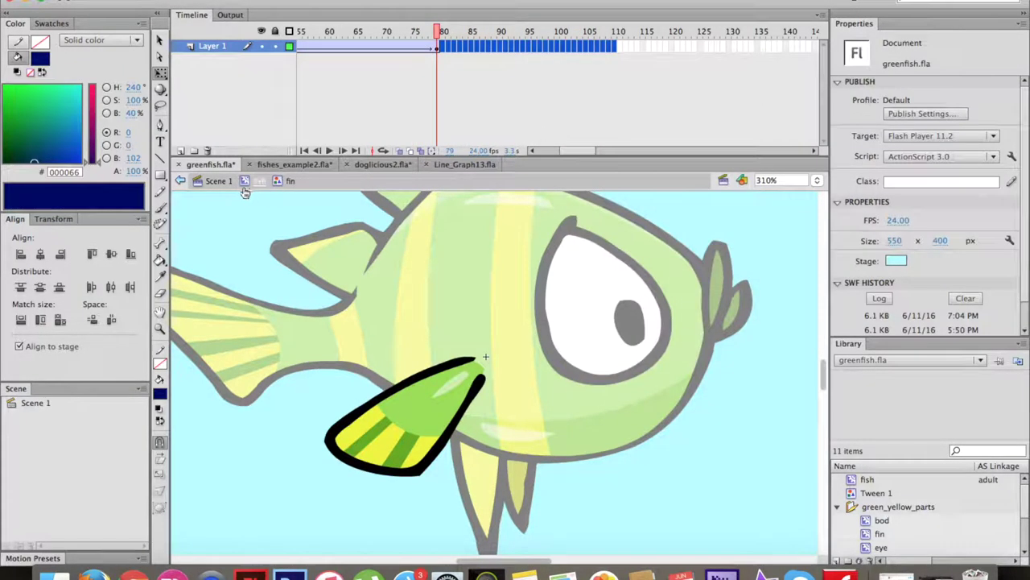
Return to the fish symbol, open the eye symbol for editing and select its Layer 3.
left_click(244, 184)
scroll(471, 306, "up", 3)
left_click(473, 307)
double_click(581, 310)
left_click(244, 47)
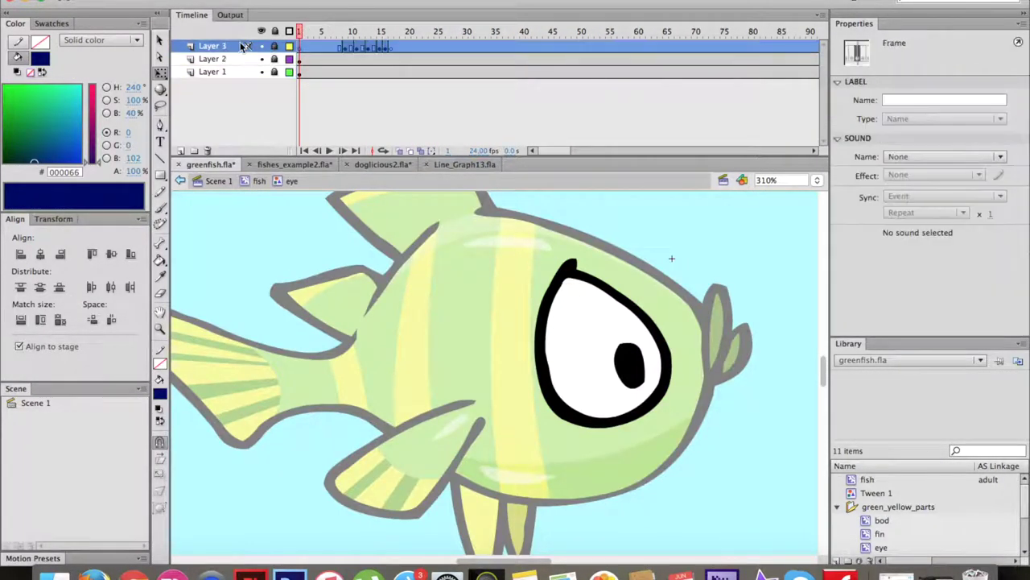
Add a new layer with the note "make eye blink for fun :)" and enlarge the text with Free Transform.
left_click(181, 151)
left_click(161, 142)
left_click(228, 285)
left_click(615, 289)
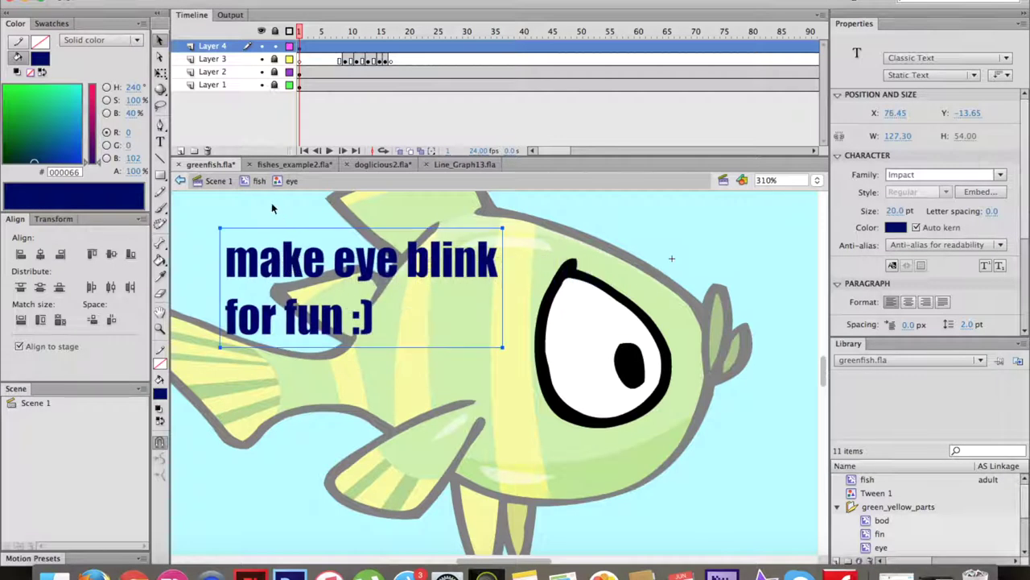
left_click(187, 2)
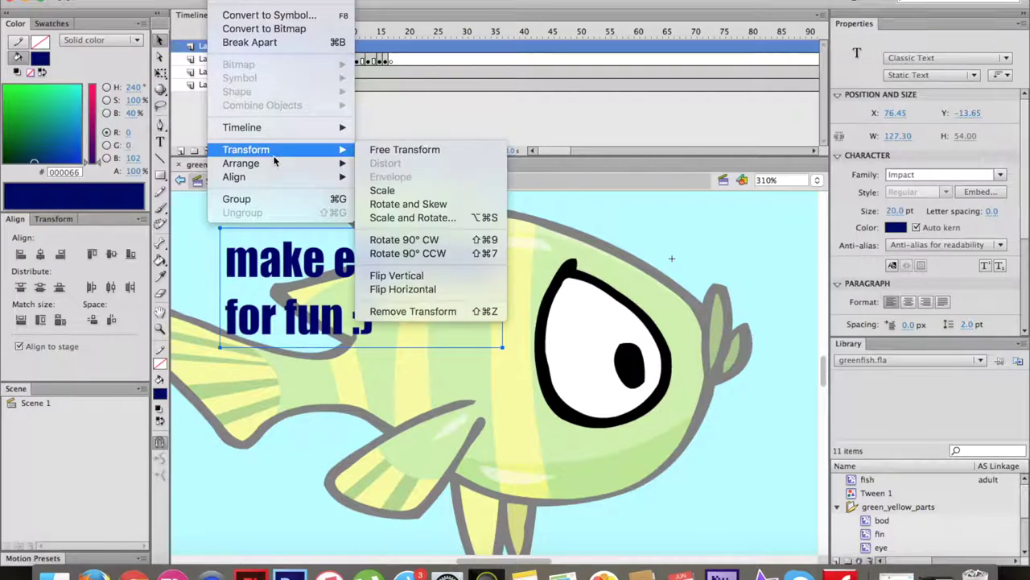
left_click(402, 147)
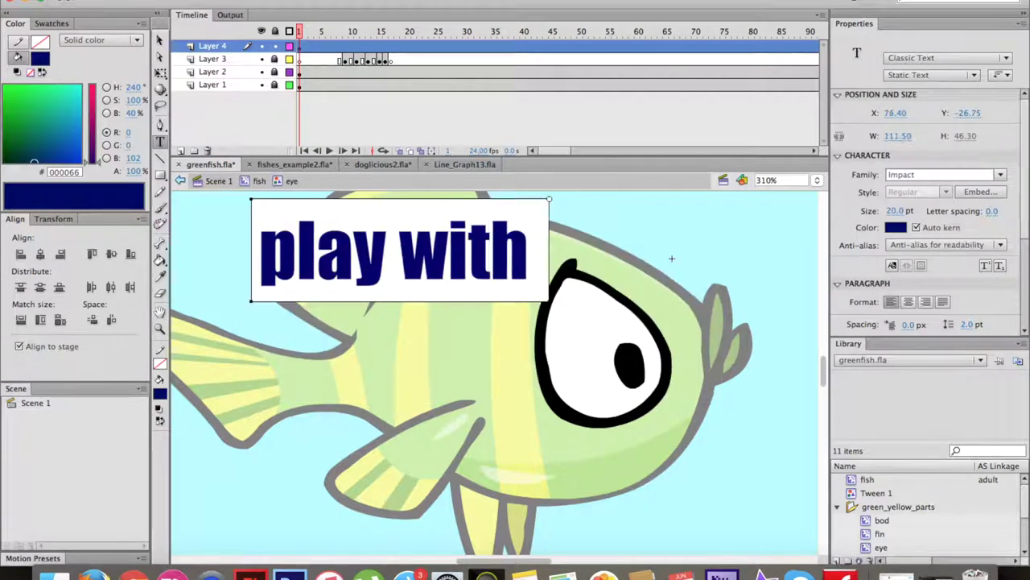
Change the note's text to "play with the transform tool as a side note ;)".
type("the transform tool")
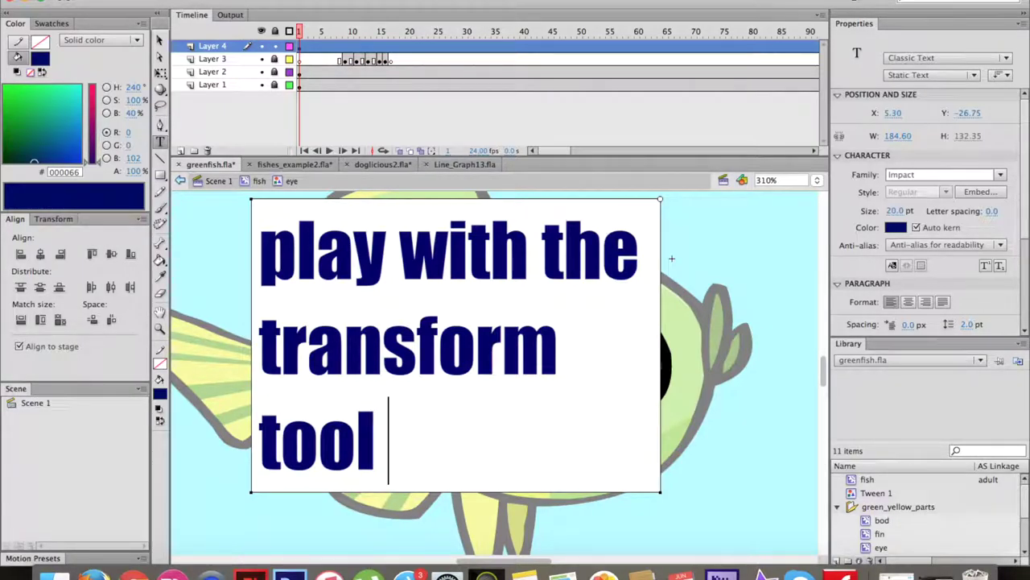
type(" as a side note")
key("Return")
type(";)")
scroll(235, 199, "up", 5)
key("Escape")
Flip the side note vertically and scale it down.
left_click(235, 2)
mouse_move(274, 150)
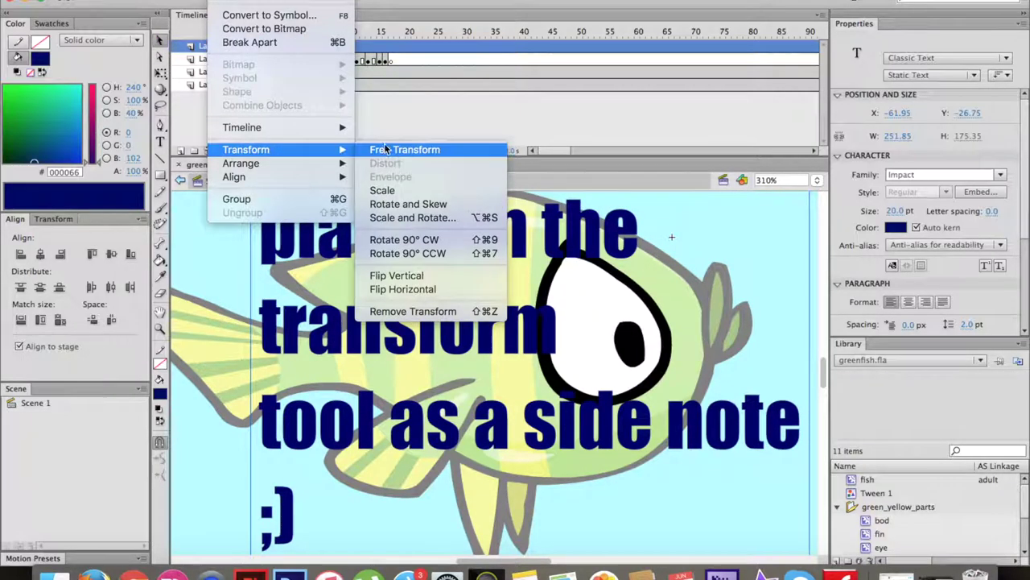
left_click(404, 276)
left_click_drag(767, 504, 557, 375)
Reshape and slant the side note over the fish's body with Free Transform.
left_click(234, 2)
mouse_move(246, 149)
left_click(414, 151)
left_click_drag(412, 397, 346, 287)
left_click_drag(495, 410, 546, 458)
left_click_drag(546, 458, 479, 314)
left_click_drag(480, 314, 491, 404)
left_click_drag(491, 334, 297, 333)
left_click_drag(474, 312, 281, 354)
Replace the slanted note's text with "ok... now on to the eyes..." and delete the text box.
double_click(371, 330)
key("super+a")
type("ok... ")
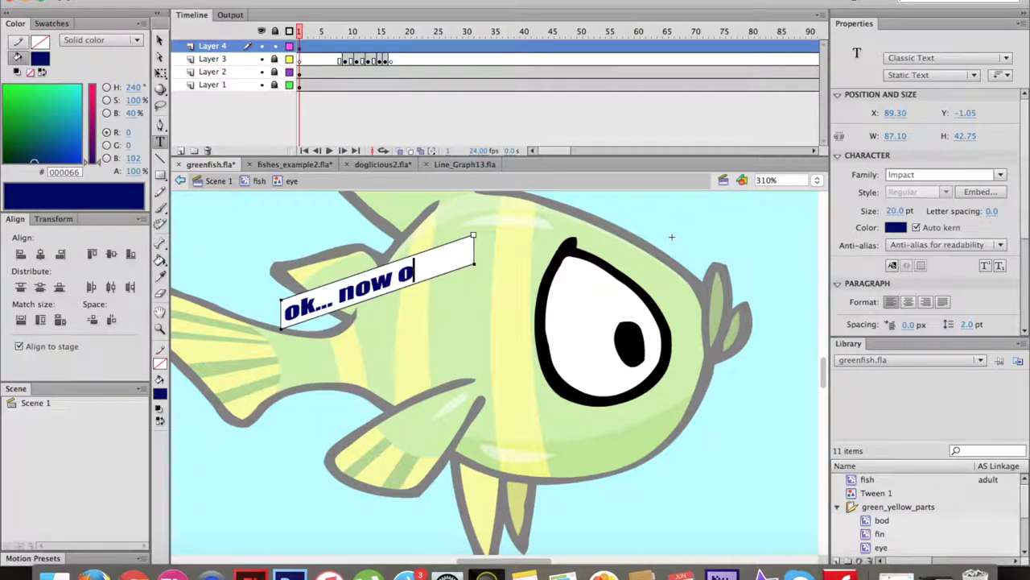
type("now on to th")
left_click(160, 40)
key("Delete")
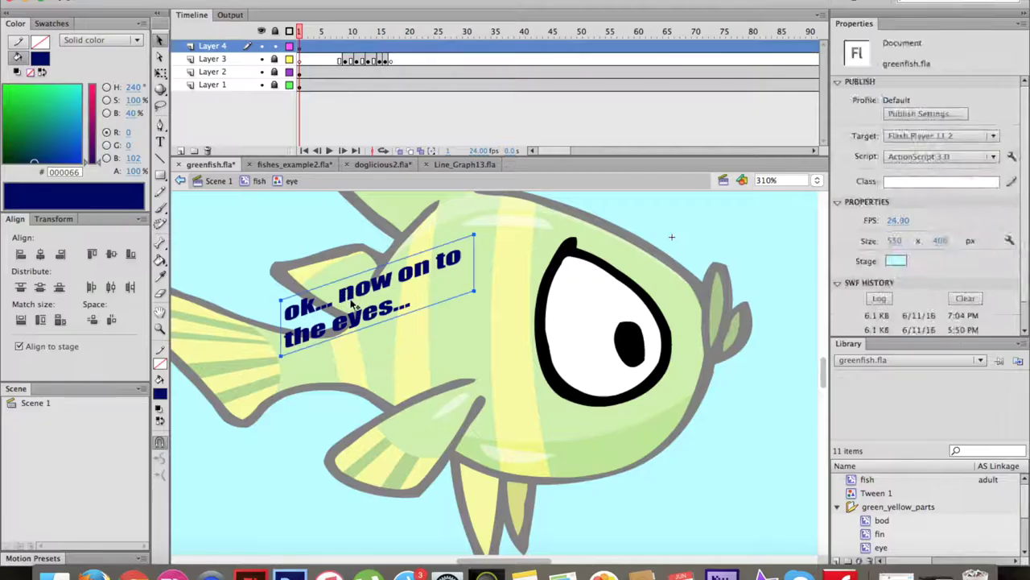
Create a classic tween for the eye's pupil on Layer 2.
left_click(318, 72)
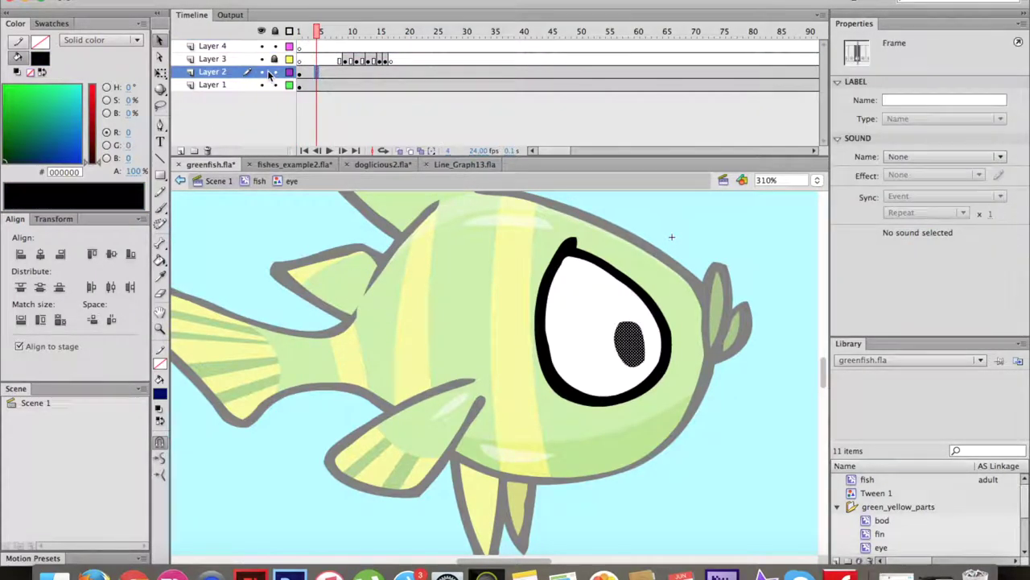
right_click(320, 75)
left_click(354, 103)
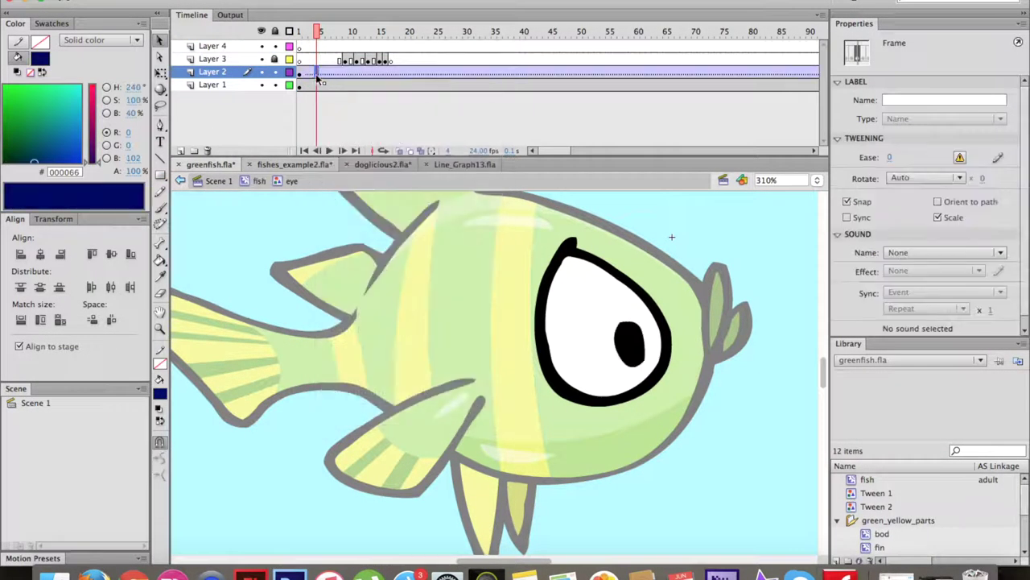
Unlock Layer 3 and preview its eyelid blink frames around frame 10.
left_click_drag(316, 36, 349, 39)
left_click(275, 58)
left_click(351, 59)
left_click(159, 328)
left_click_drag(525, 229, 708, 449)
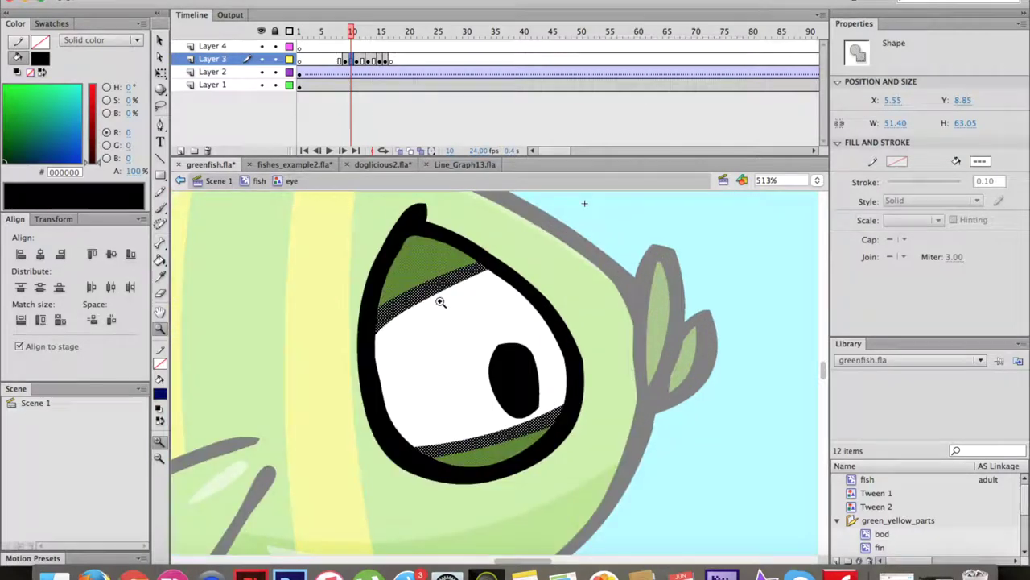
left_click_drag(345, 59, 394, 64)
key("Return")
left_click(342, 32)
key("Return")
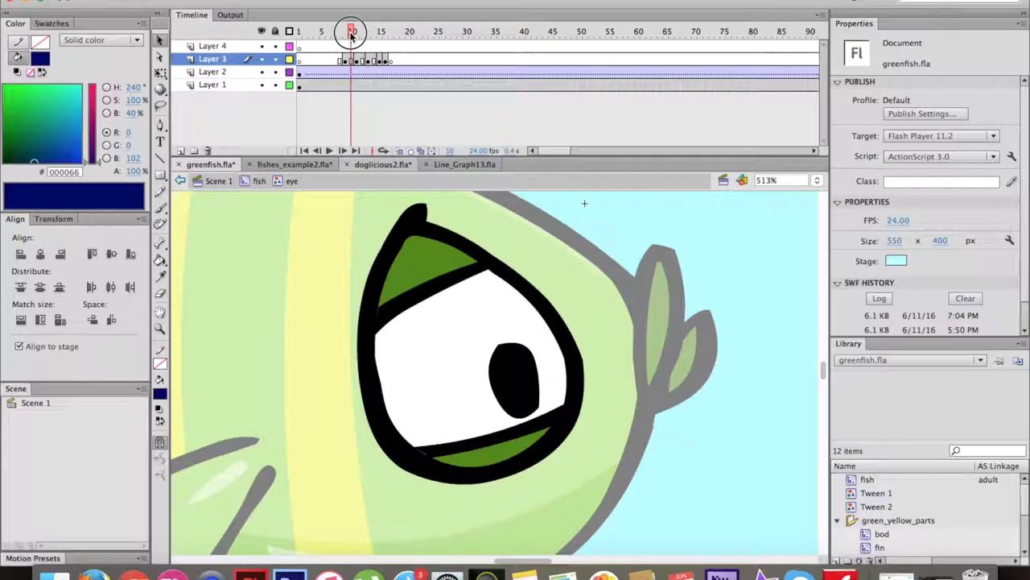
Duplicate the eyelid blink frames further along Layer 3 and test the movie.
left_click_drag(346, 60, 449, 63)
left_click_drag(426, 33, 494, 61)
left_click(455, 62)
key("super+Return")
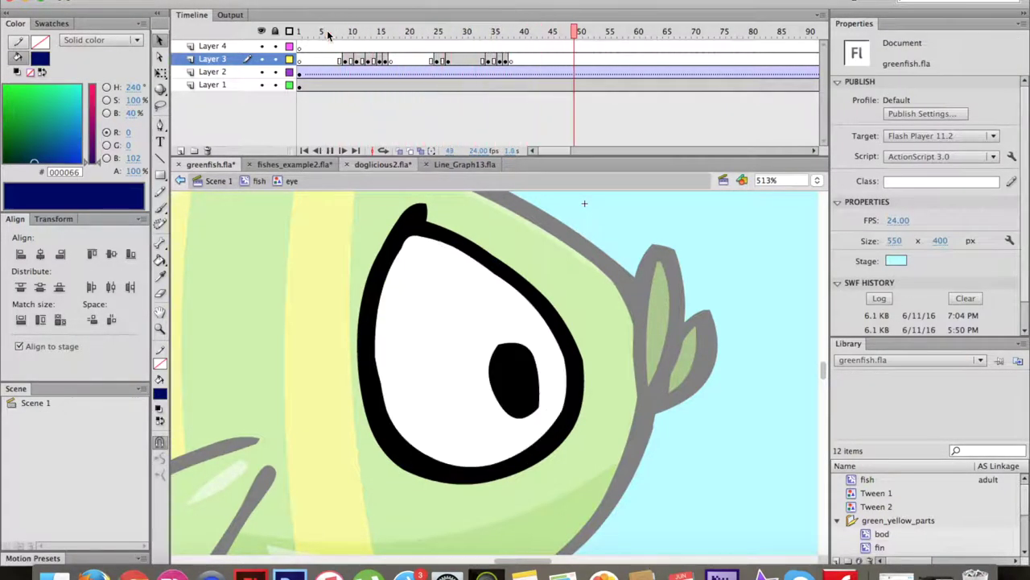
left_click(328, 140)
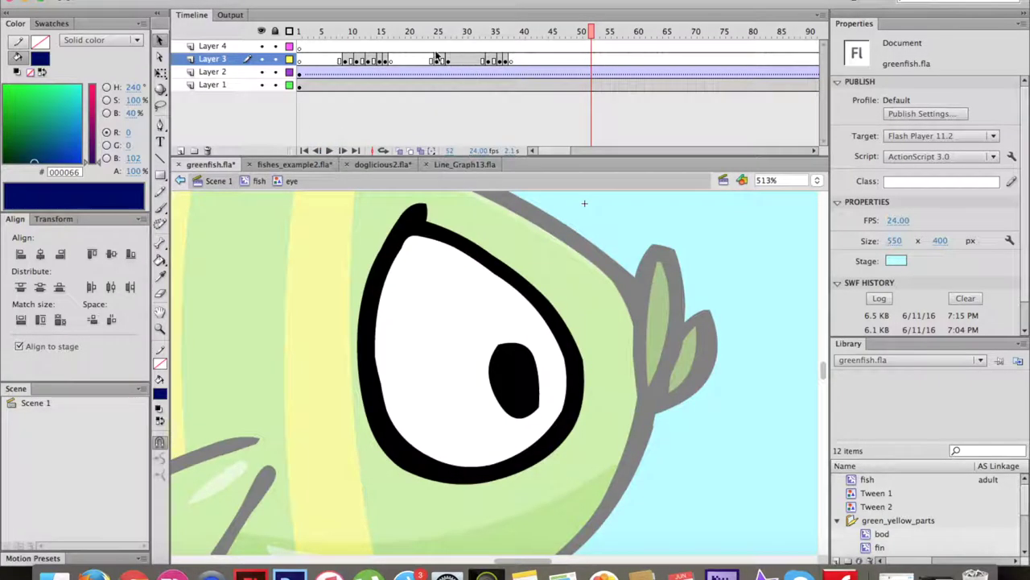
Remove the duplicated blink frames from Layer 3 and check the remaining timeline.
left_click_drag(432, 60, 563, 60)
right_click(534, 58)
left_click(565, 127)
left_click(426, 32)
scroll(448, 51, "right", 5)
scroll(403, 48, "left", 5)
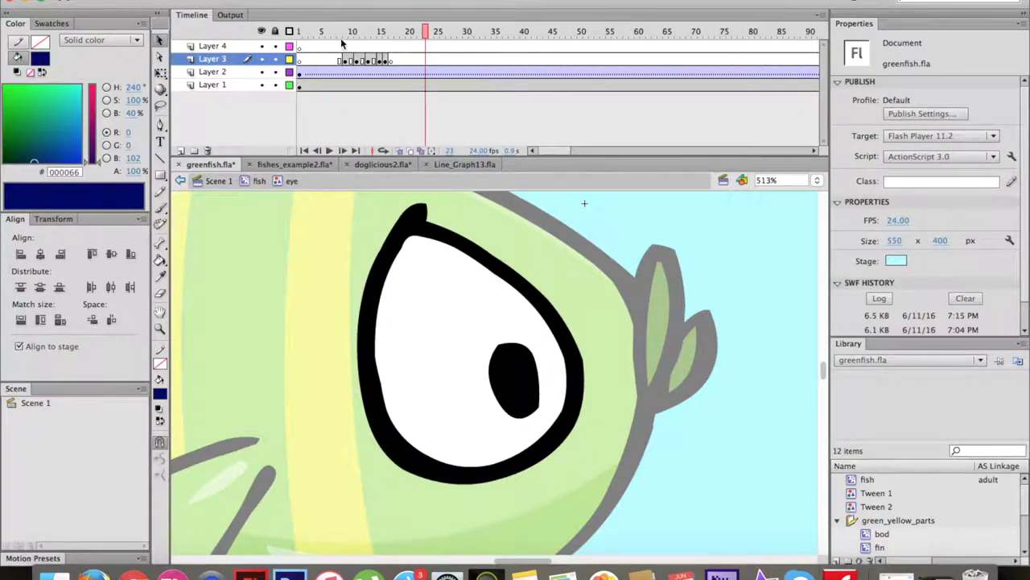
Animate the pupil on Layer 2 with keyframes around frames 19, 27, 44 and 51, moving it upward and setting the ease to -100.
left_click_drag(300, 73, 337, 74)
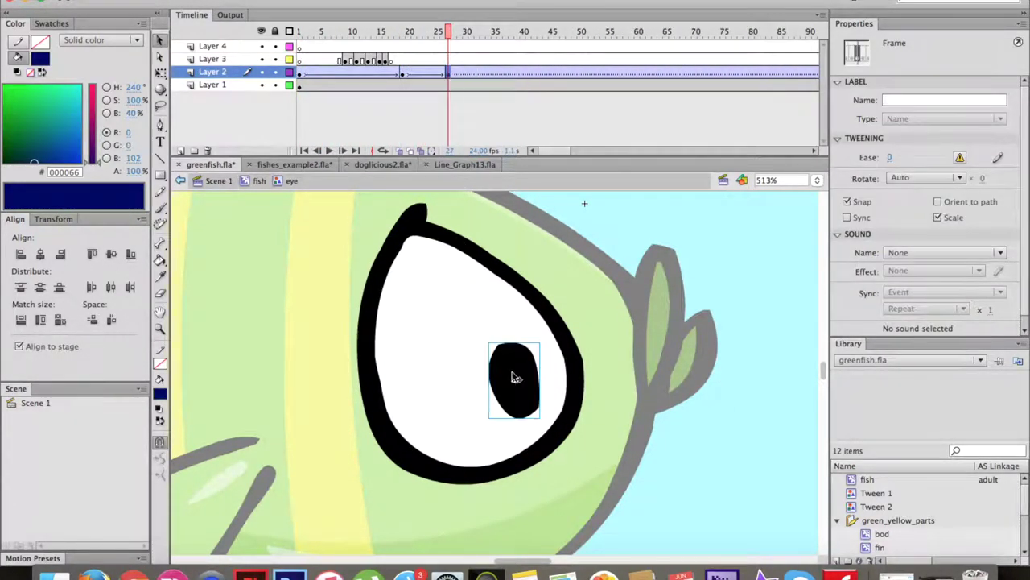
left_click_drag(515, 376, 515, 318)
left_click(442, 73)
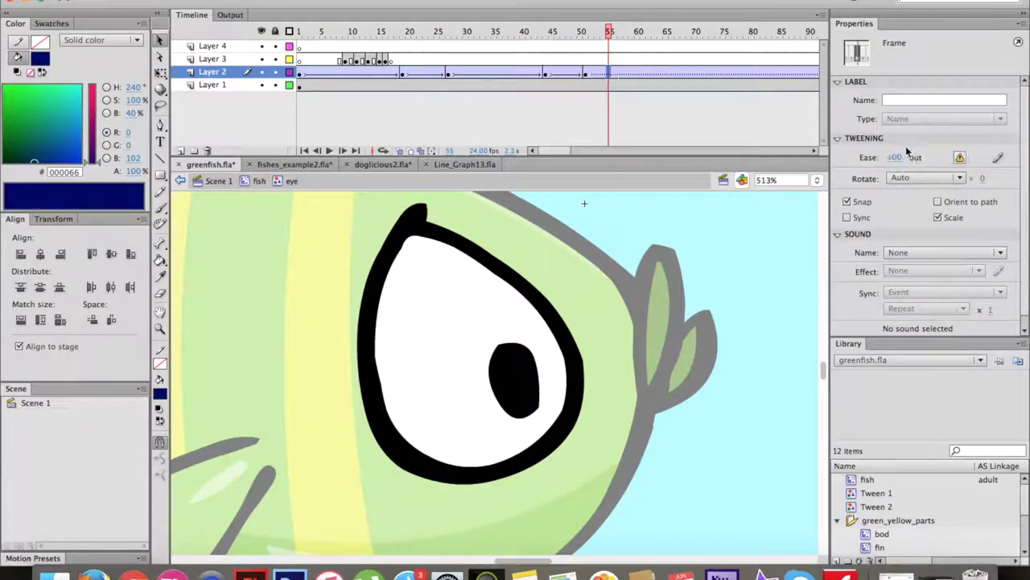
scroll(611, 75, "right", 4)
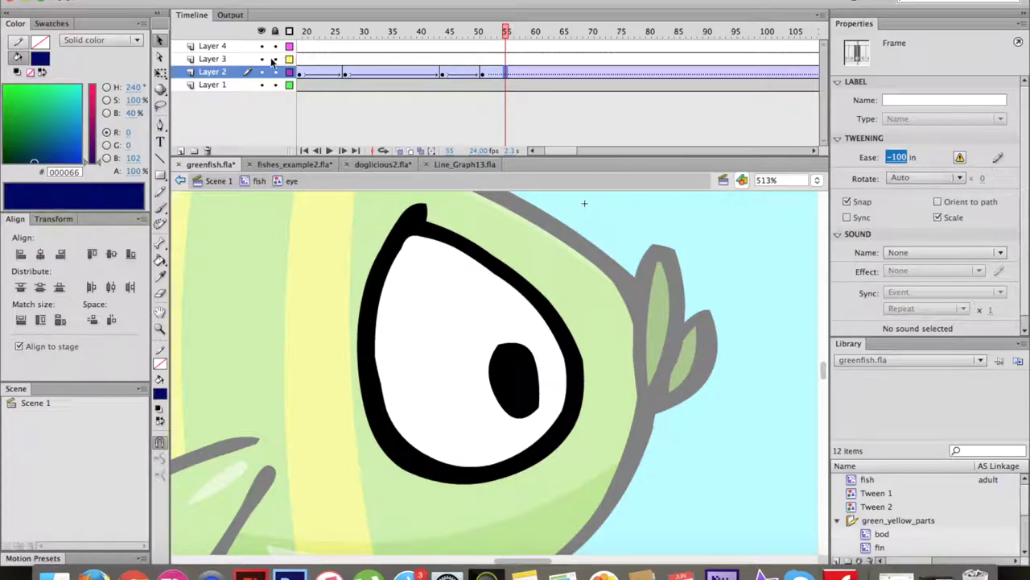
Write the caption "in and outs.." beside the eye on Layer 4.
left_click(483, 73)
left_click(161, 142)
left_click(336, 320)
left_click(567, 317)
left_click(484, 48)
left_click_drag(282, 224, 314, 306)
type("in an")
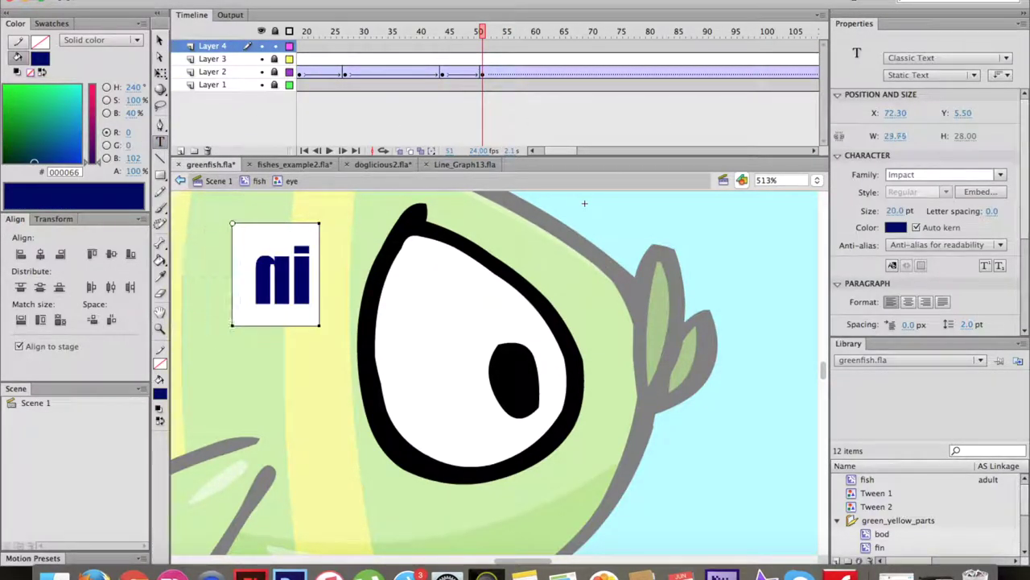
Flip the Layer 4 caption horizontally over the eye so that its text reads the right way round.
left_click(160, 74)
left_click_drag(232, 276, 427, 266)
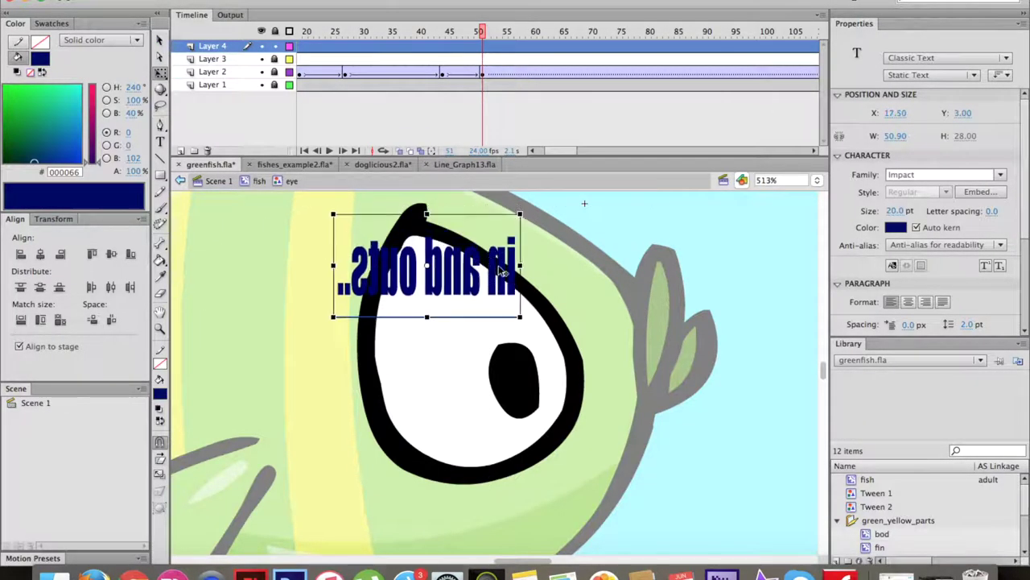
left_click_drag(334, 266, 554, 266)
Extend the caption with "the last keyframe will show a warning sign that it is not smoothly ending. add a keyframe".
double_click(549, 286)
key("Return")
type("the last keyframe")
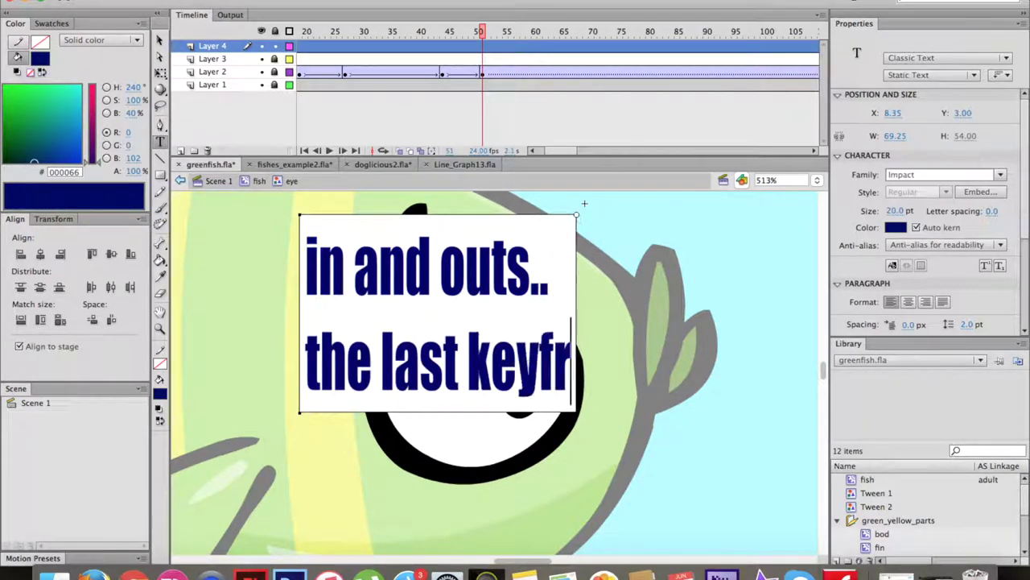
key("Return")
type("will show a warning")
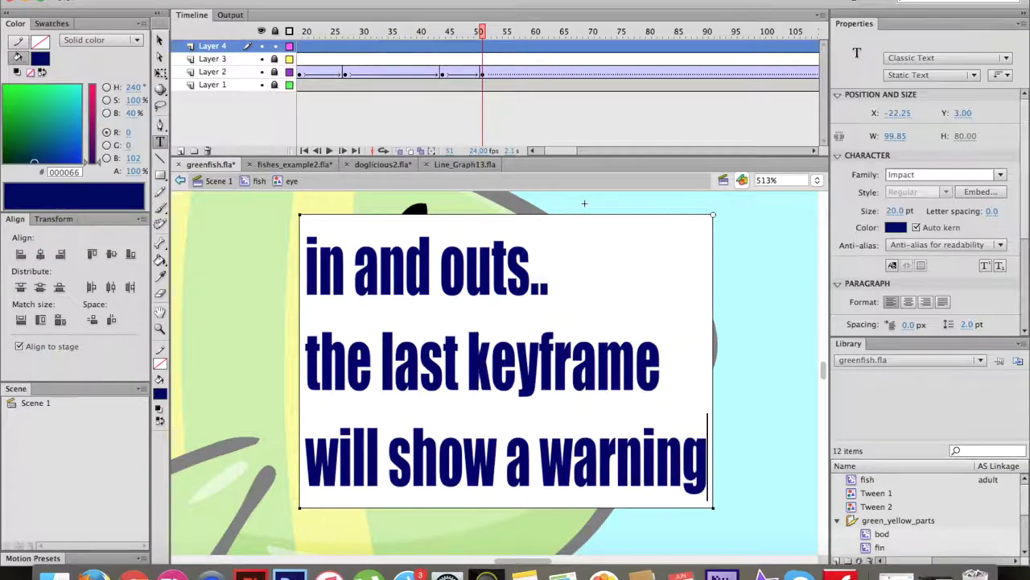
key("Return")
type("sign that i")
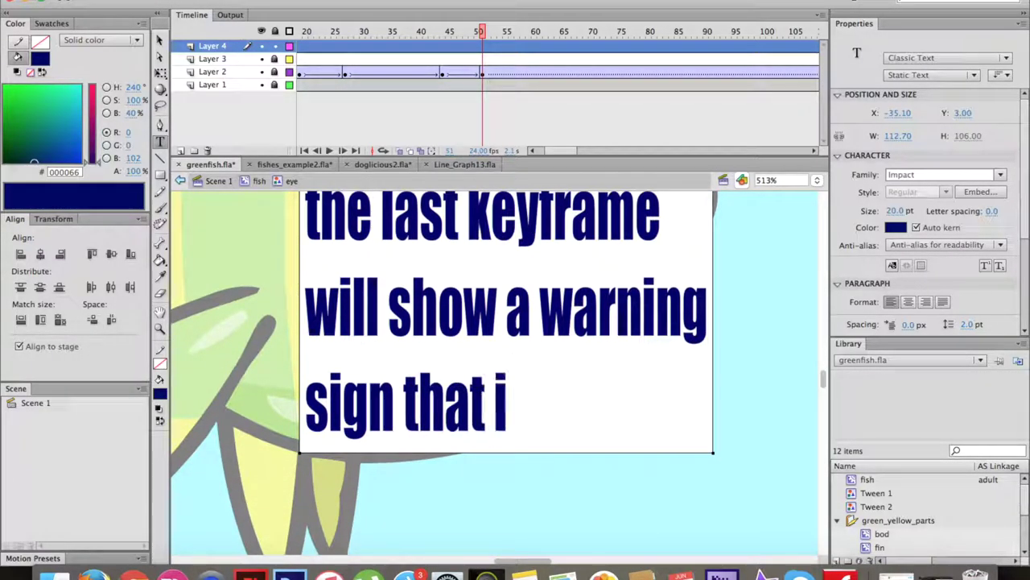
type("t is not smooth")
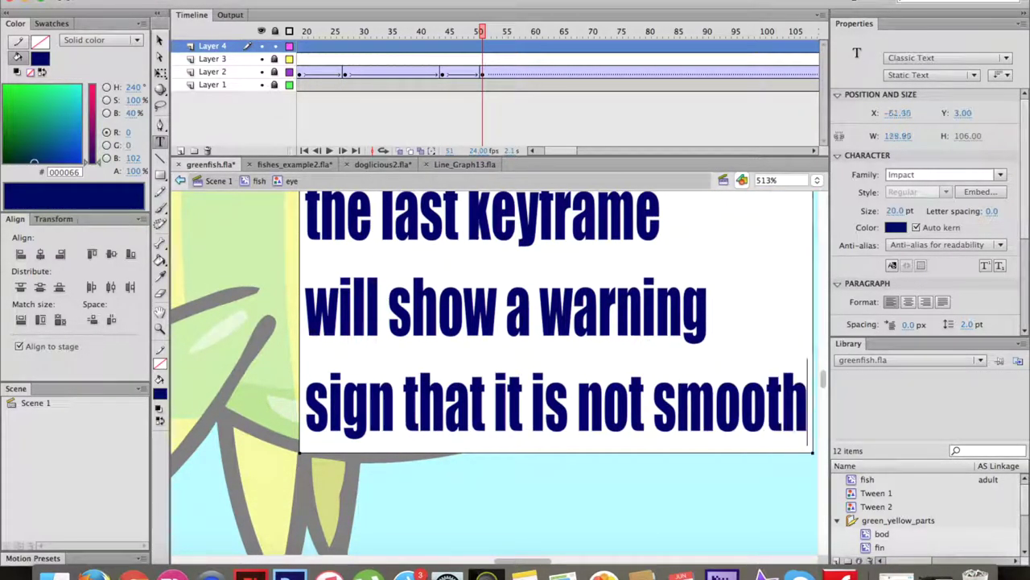
type("ly")
key("Return")
type("ending. add a")
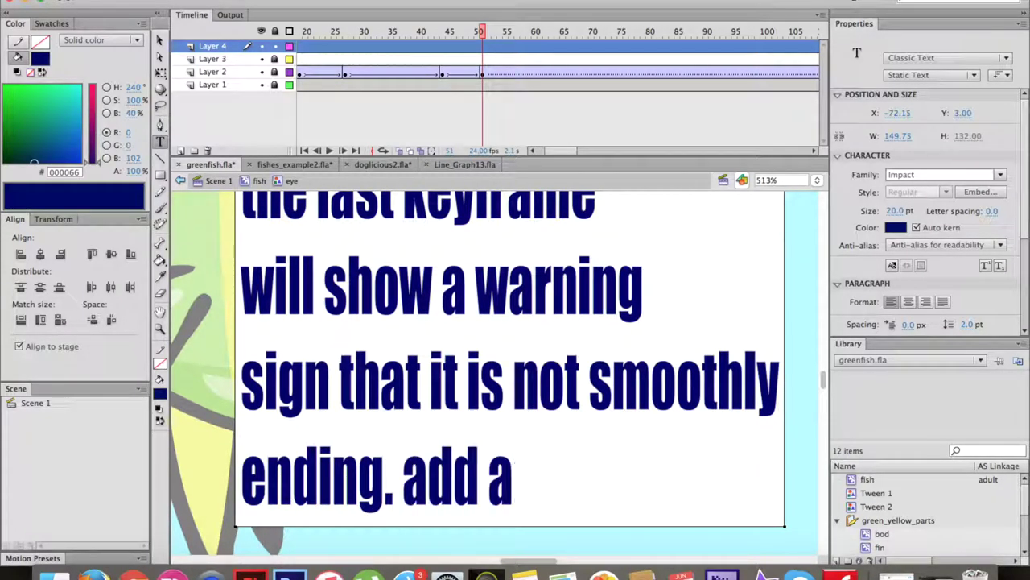
type(" keyframe")
Add a keyframe at frame 52 of Layer 2 and replace the caption with "adding the keyframe smoothly ends the animation".
left_click(504, 73)
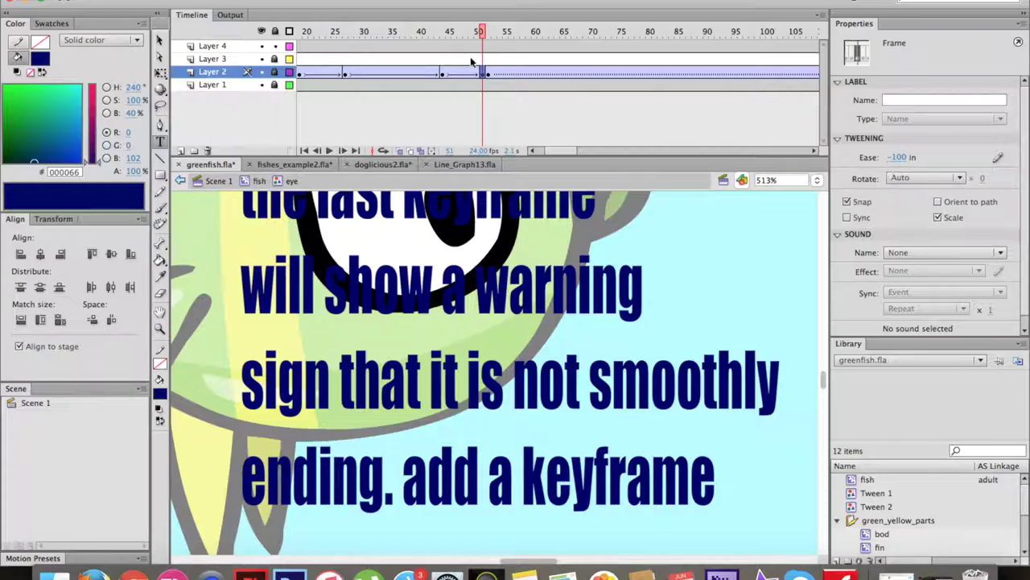
double_click(381, 385)
key("super+a")
key("BackSpace")
type("adding the keyf")
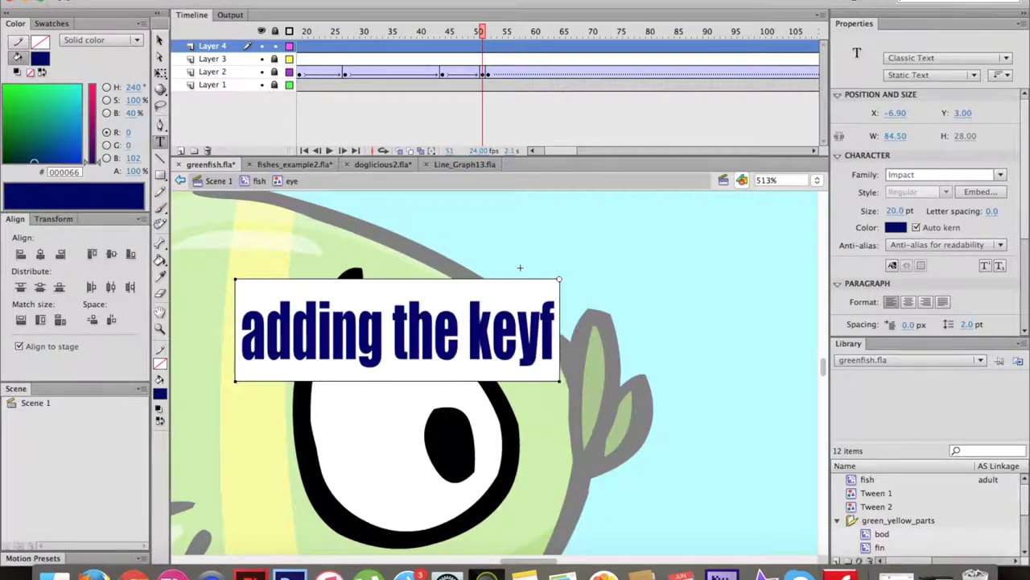
type("rame")
key("Return")
type("smoothly ")
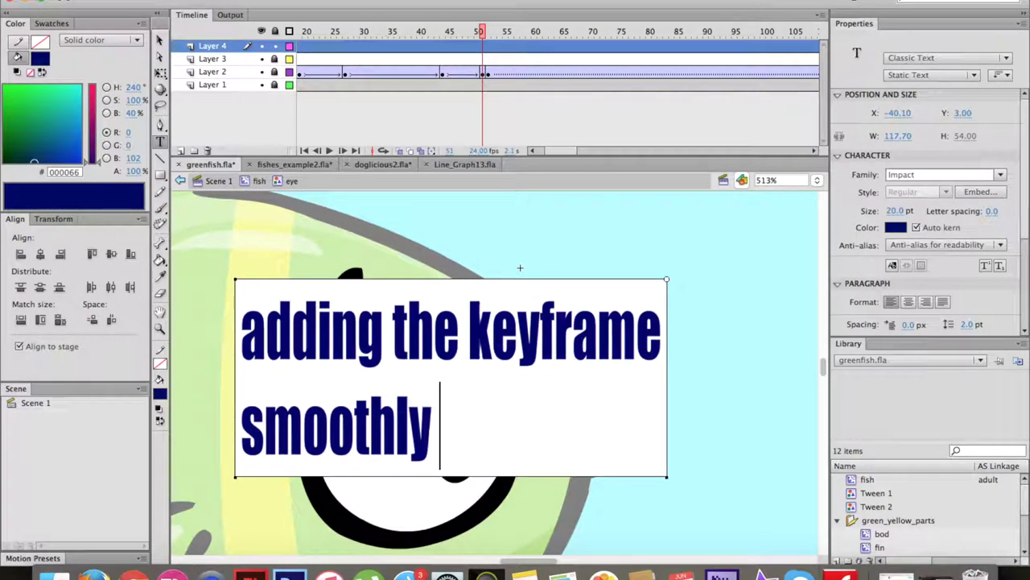
type("ends the animation")
Delete the caption from Layer 4 and play the eye animation.
left_click(482, 73)
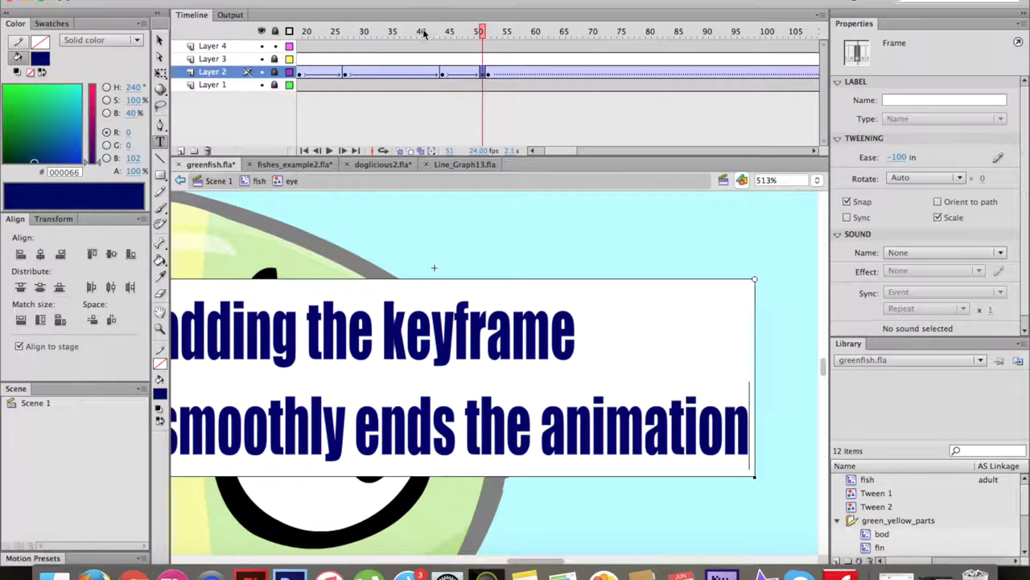
left_click(160, 40)
left_click(459, 46)
key("Delete")
key("Return")
key("Return")
Shift the closing pupil keyframes on Layer 2 to around frame 58 and play the animation.
left_click(487, 73)
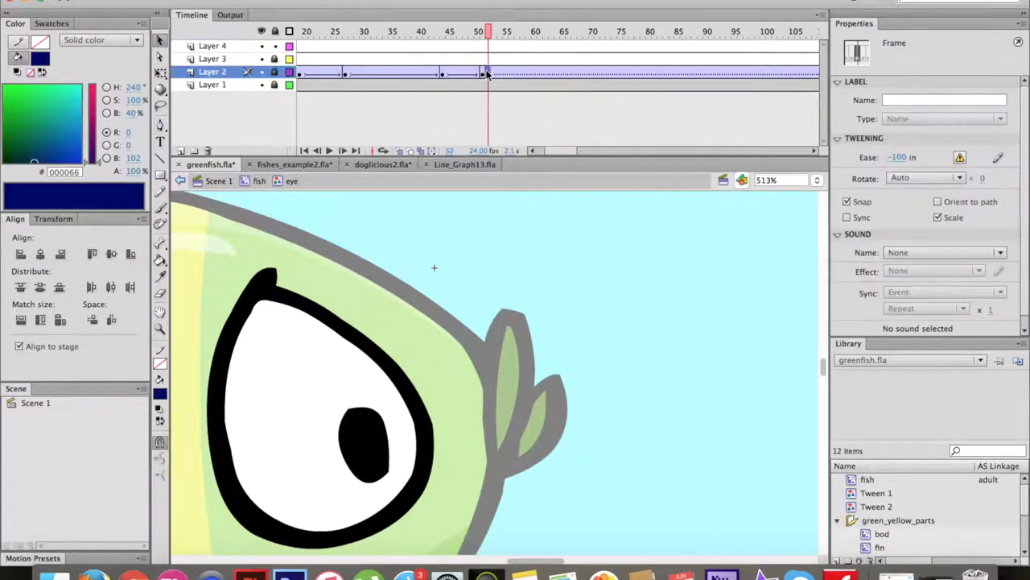
key("Return")
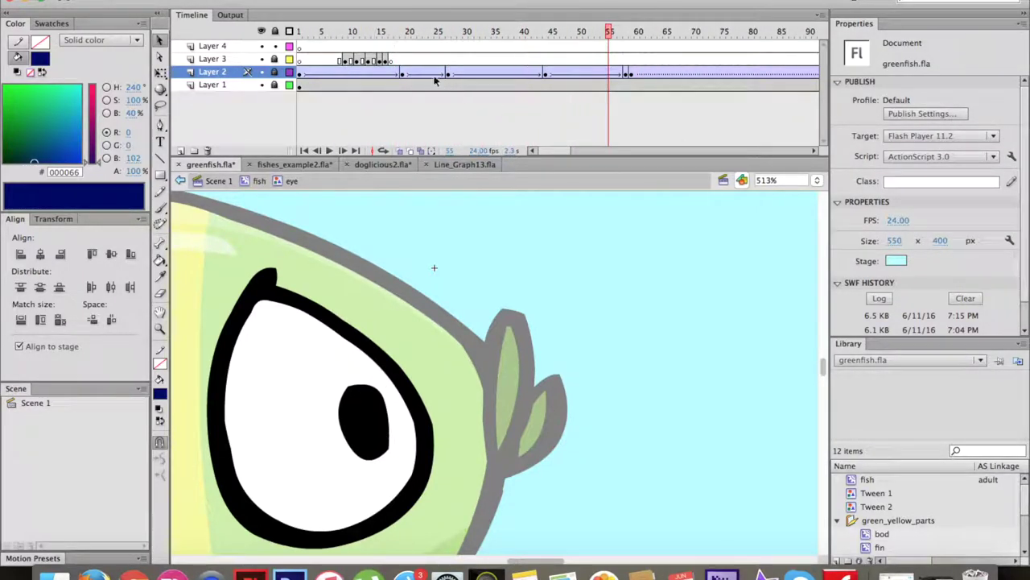
left_click(485, 73)
left_click(629, 72)
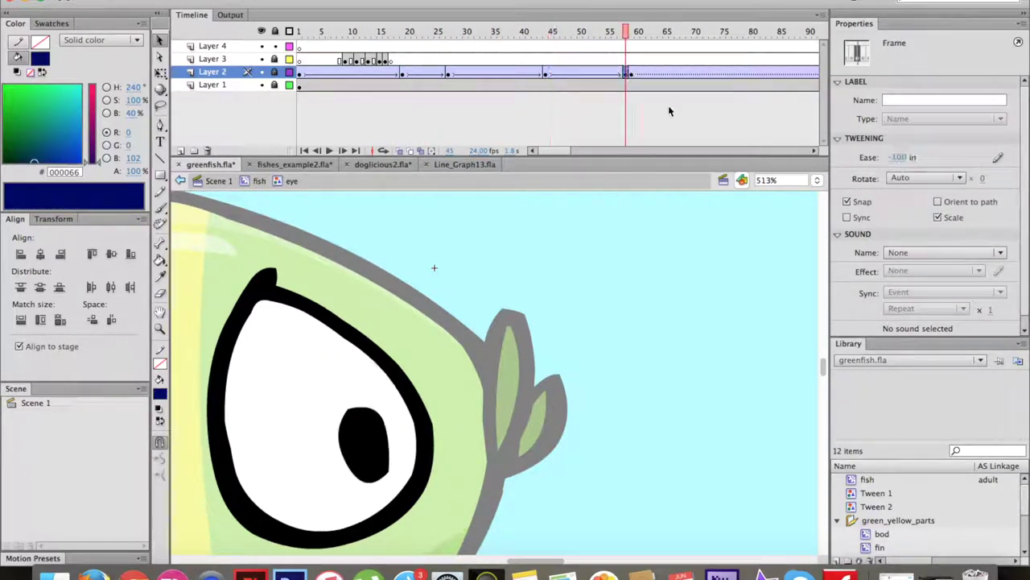
left_click(384, 30)
key("Return")
Clear the extra keyframe at frame 59 on Layer 2 and replay the eye animation.
right_click(630, 72)
left_click(588, 66)
right_click(631, 73)
left_click(684, 190)
key("Return")
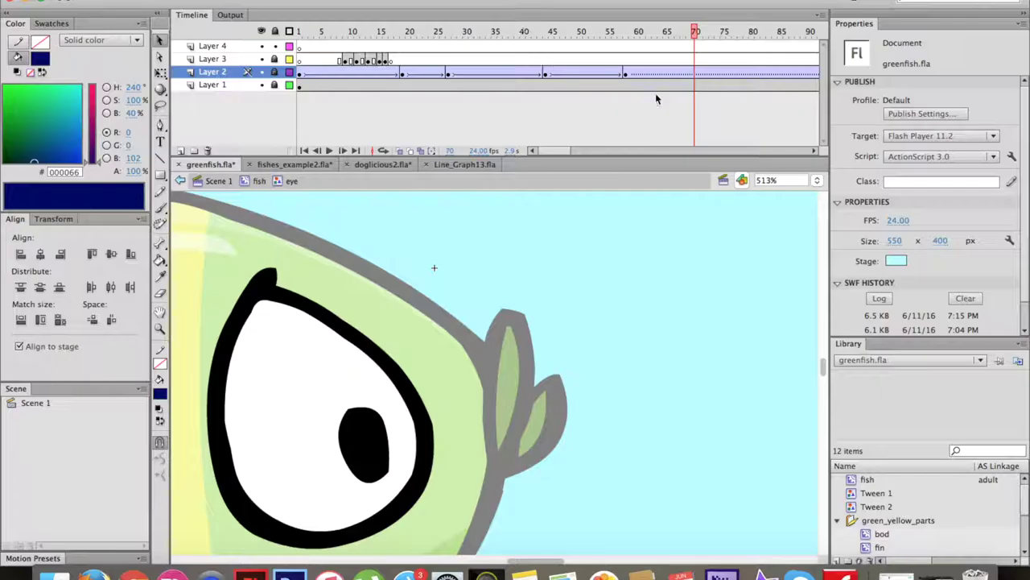
Open the fish symbol, caption it "fish symbol" on a new layer and delete that caption.
left_click(256, 181)
double_click(159, 328)
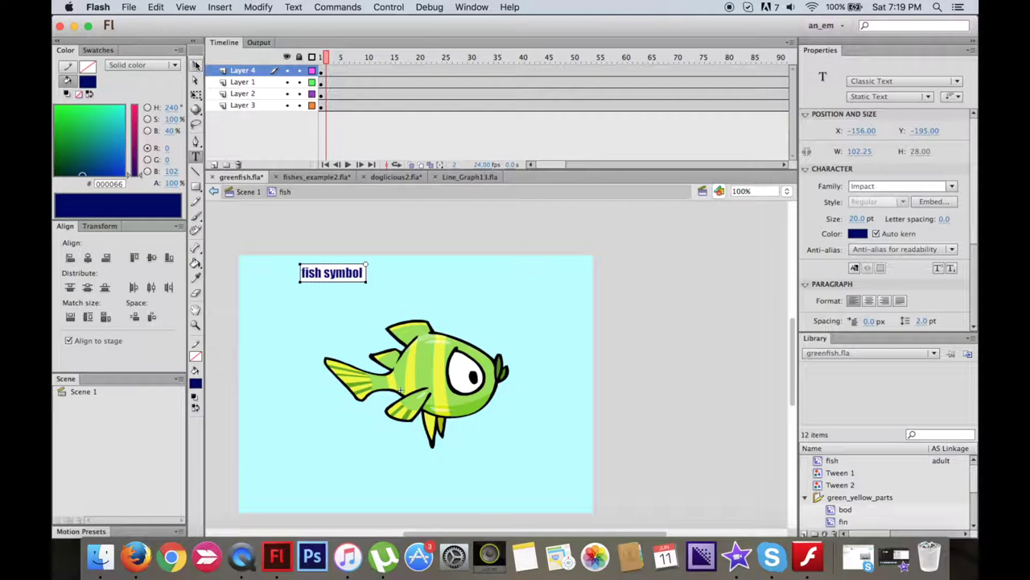
key("Delete")
Switch between Scene 1 and the fish symbol to compare their timelines, ending in Scene 1.
left_click(247, 192)
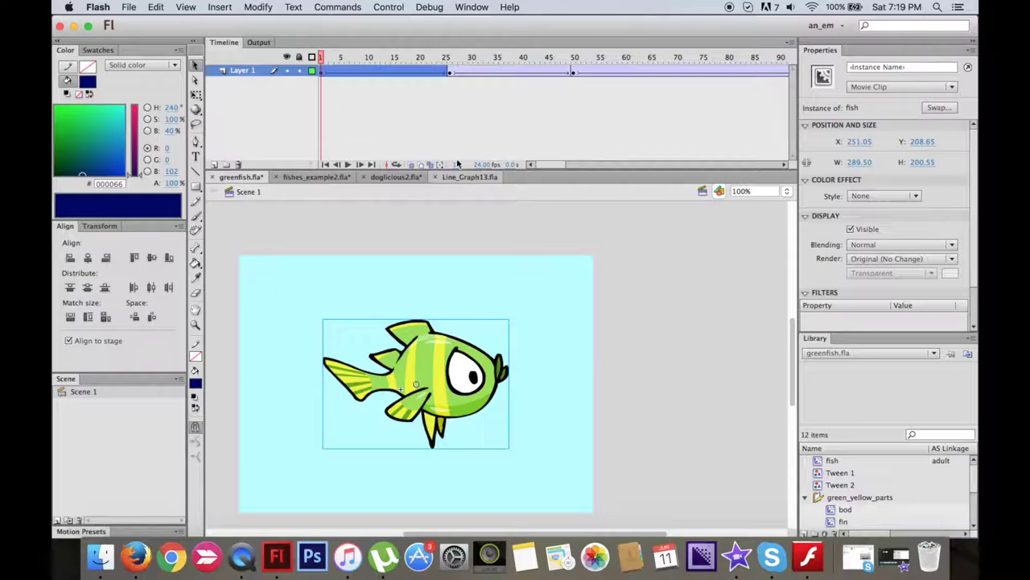
left_click(238, 113)
left_click(213, 164)
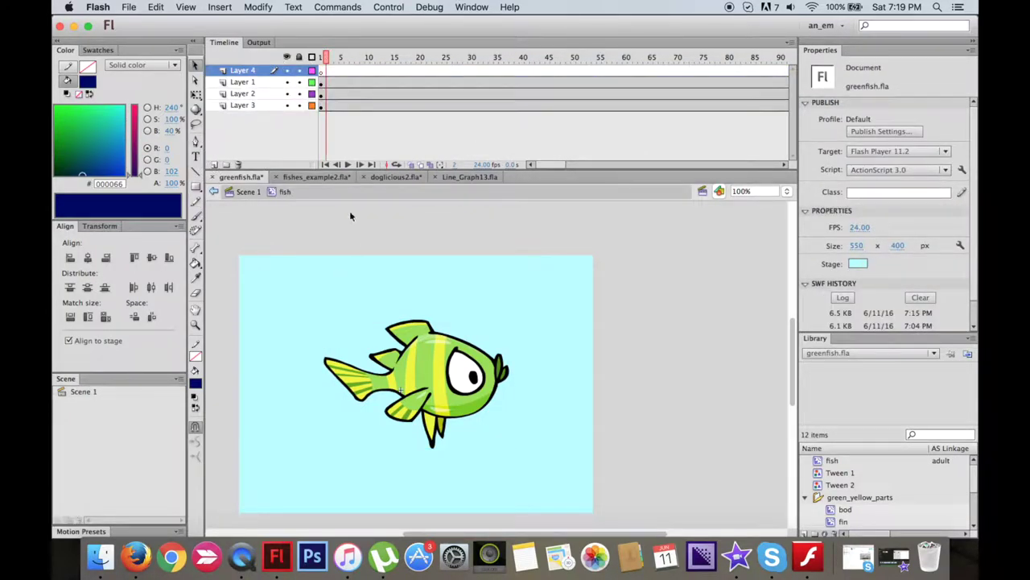
left_click(247, 193)
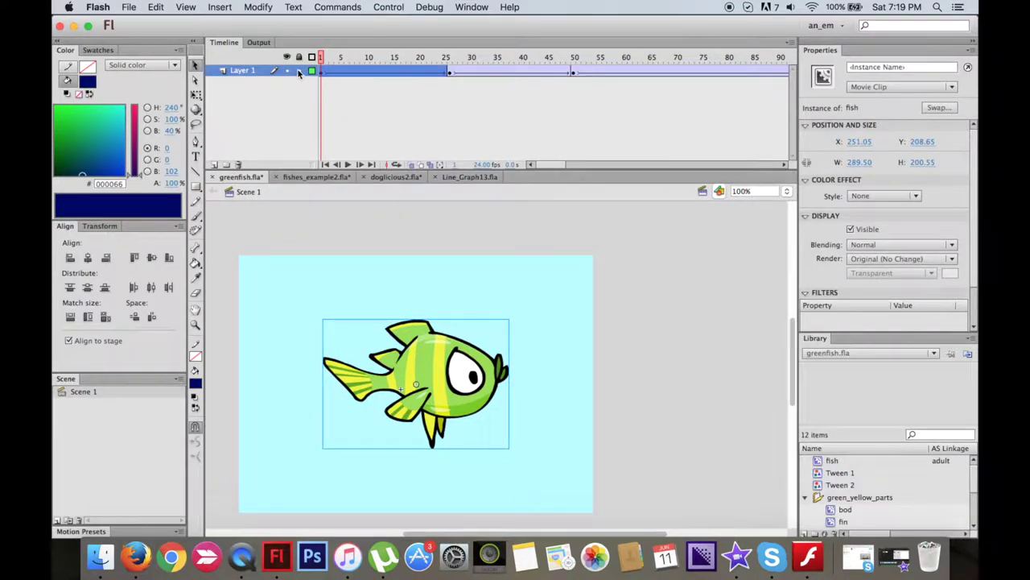
Lock Layer 1 and add the caption "moving the fish symbol to make the whole thing move" on a new layer.
left_click(298, 72)
left_click(214, 164)
left_click(195, 157)
left_click(364, 268)
type("mov")
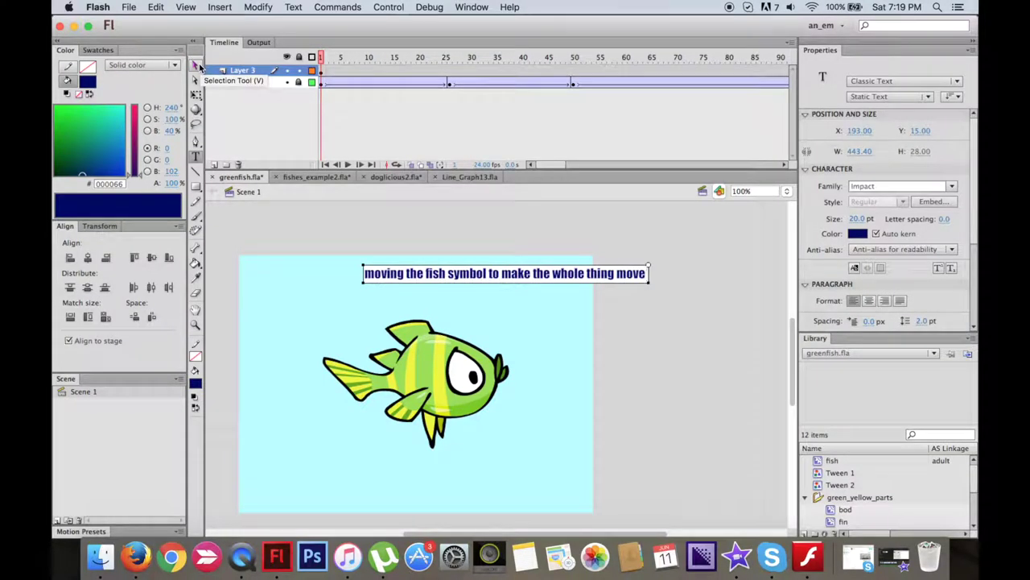
Test the movie and delete the caption layer from Scene 1.
key("super+Return")
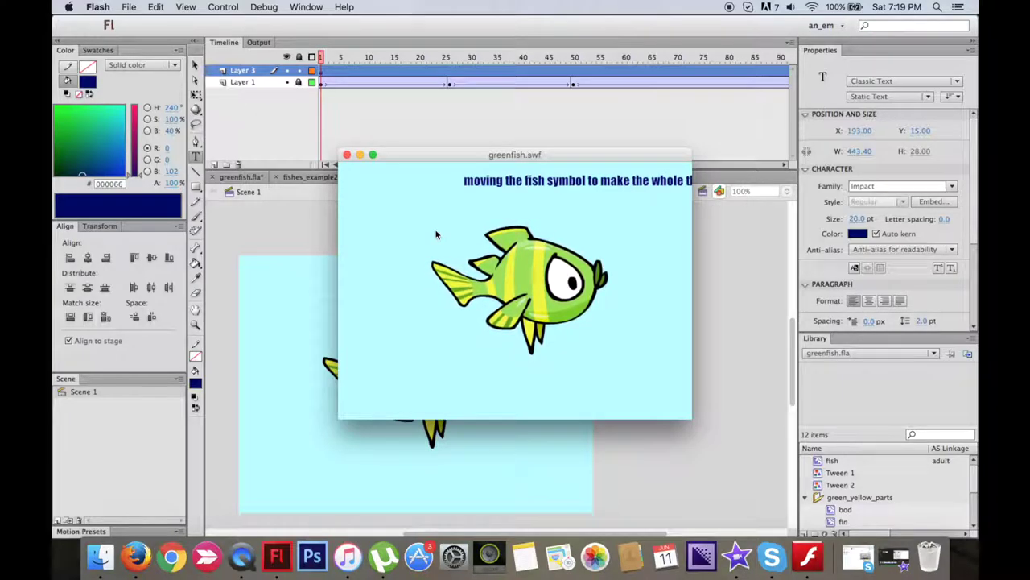
left_click(347, 155)
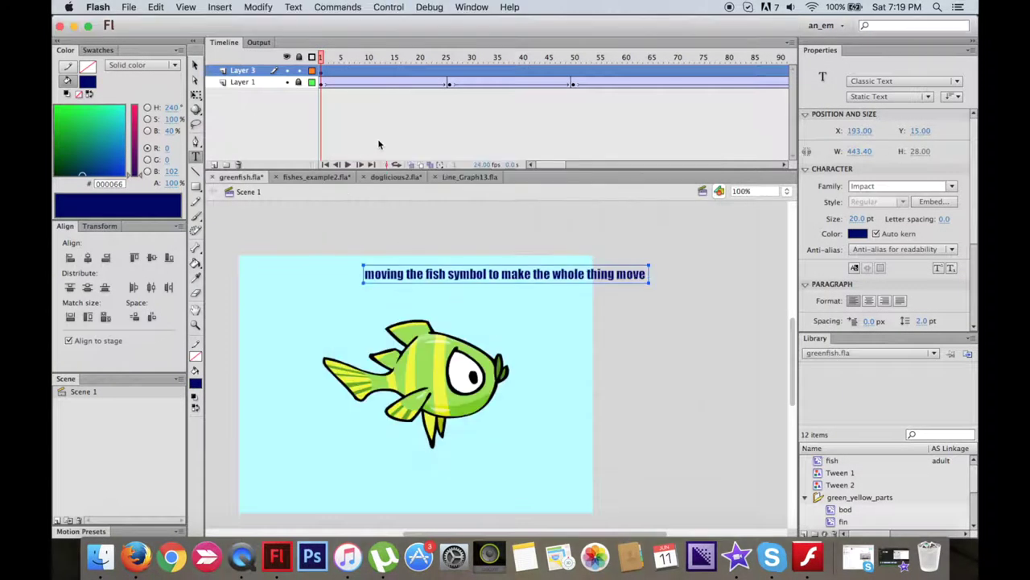
left_click(255, 71)
left_click(238, 164)
Check Scene 1's Layer 1 timeline around frame 134 and test the movie again.
key("Return")
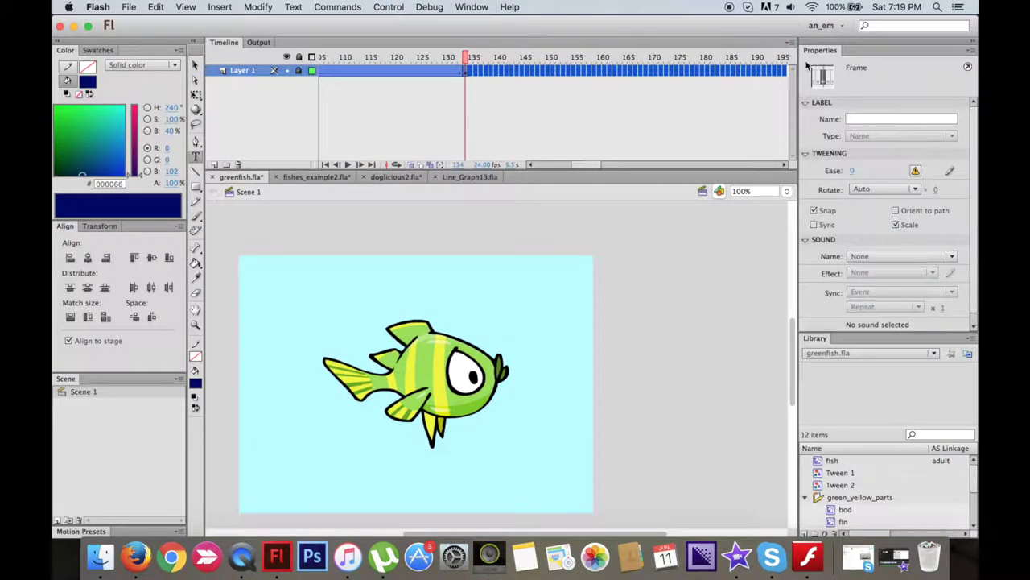
right_click(366, 73)
left_click(388, 184)
key("super+Return")
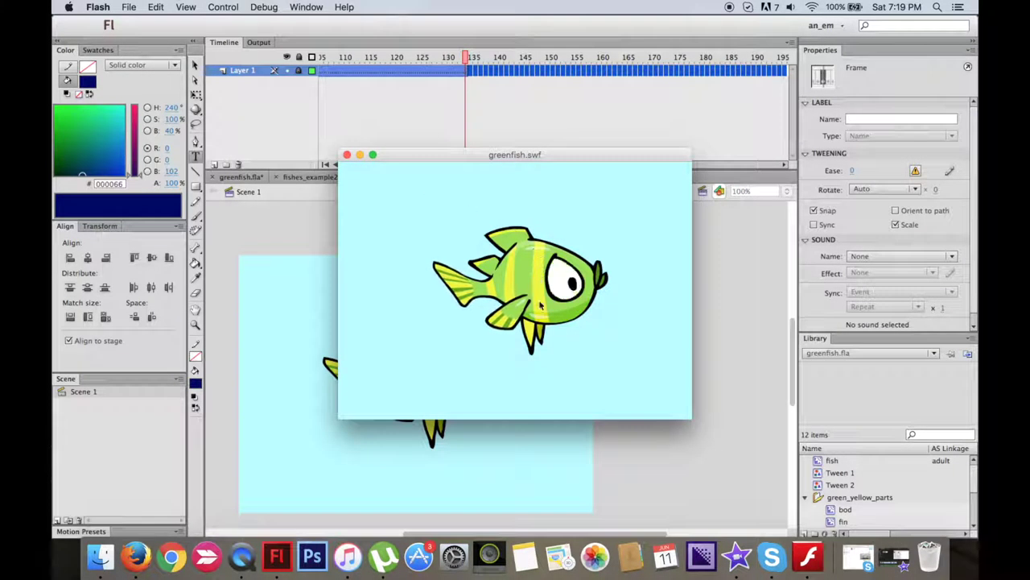
left_click(346, 154)
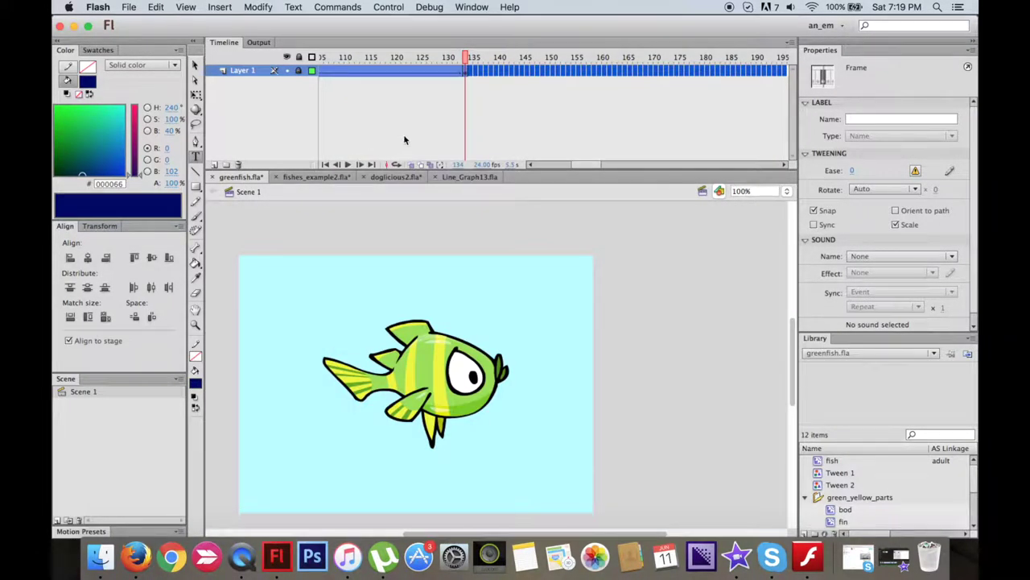
key("super+Return")
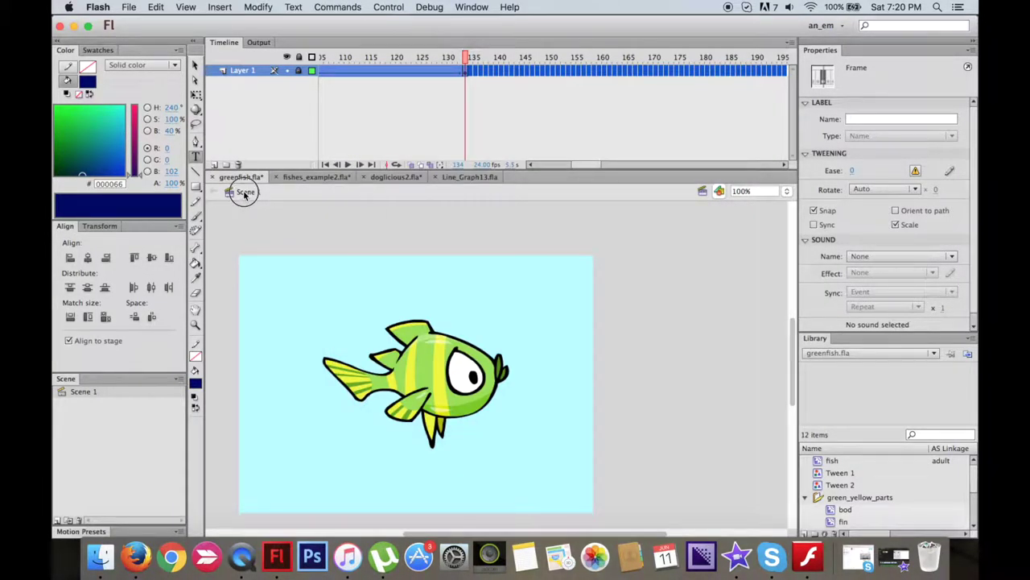
Add a new layer in Scene 1 and start a 30 pt caption above the fish reading "draw a simple fish.".
scroll(384, 93, "left", 10)
left_click(214, 164)
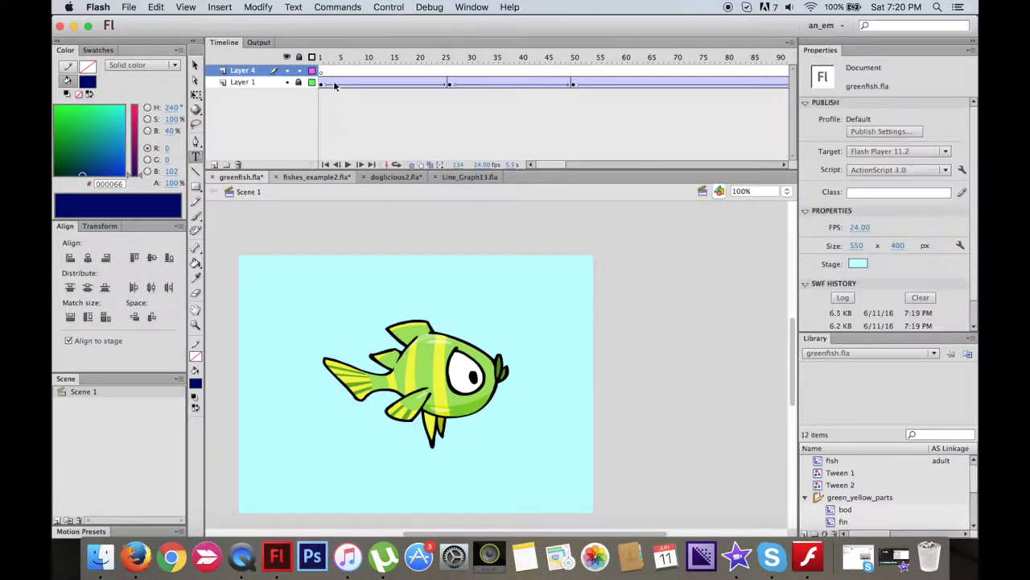
left_click(269, 254)
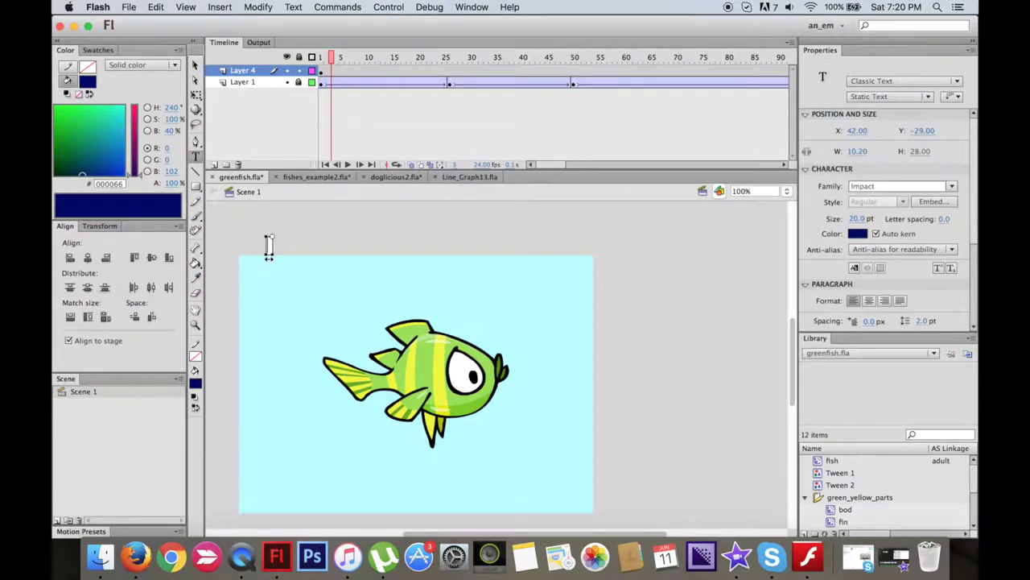
left_click(269, 246)
type("draw a")
type(" sym")
key("BackSpace")
key("BackSpace")
type("imple fish.")
Continue the caption above the fish with the lines "cut the fins, mouth and eyes" and "make them into layers".
key("Return")
type("cut the fin")
type("s and")
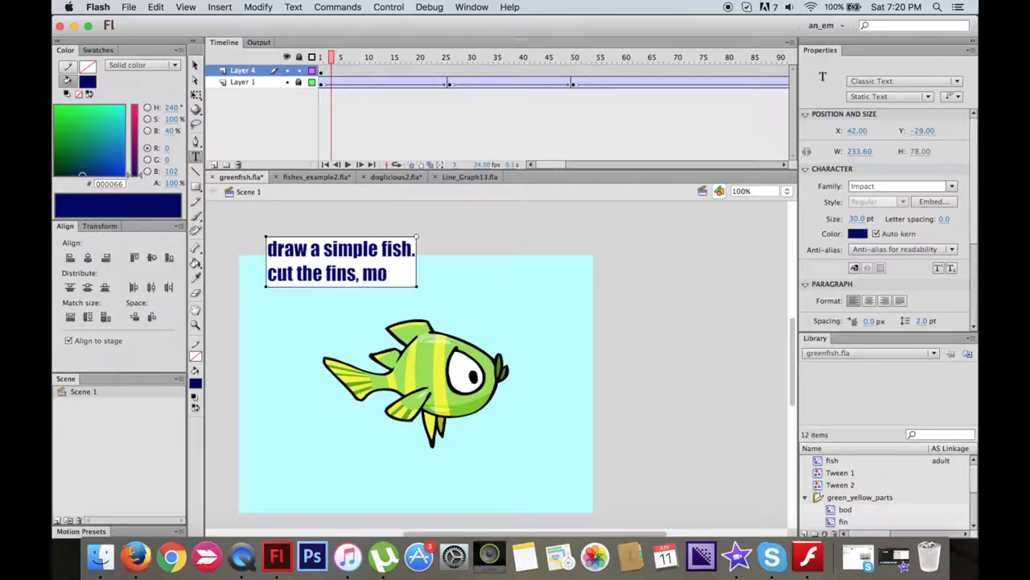
type("uth and eyes")
key("Return")
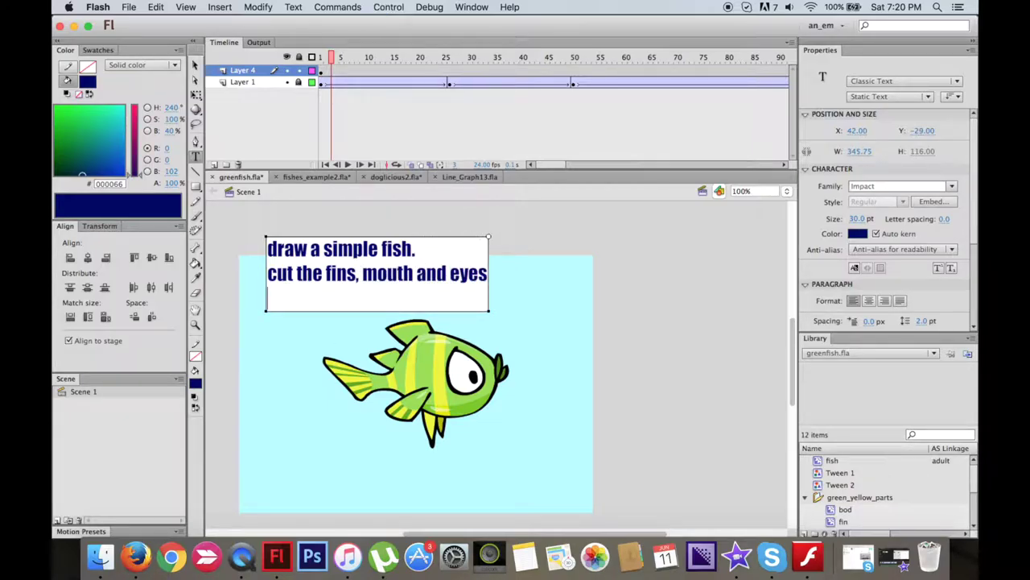
type("make them into layers")
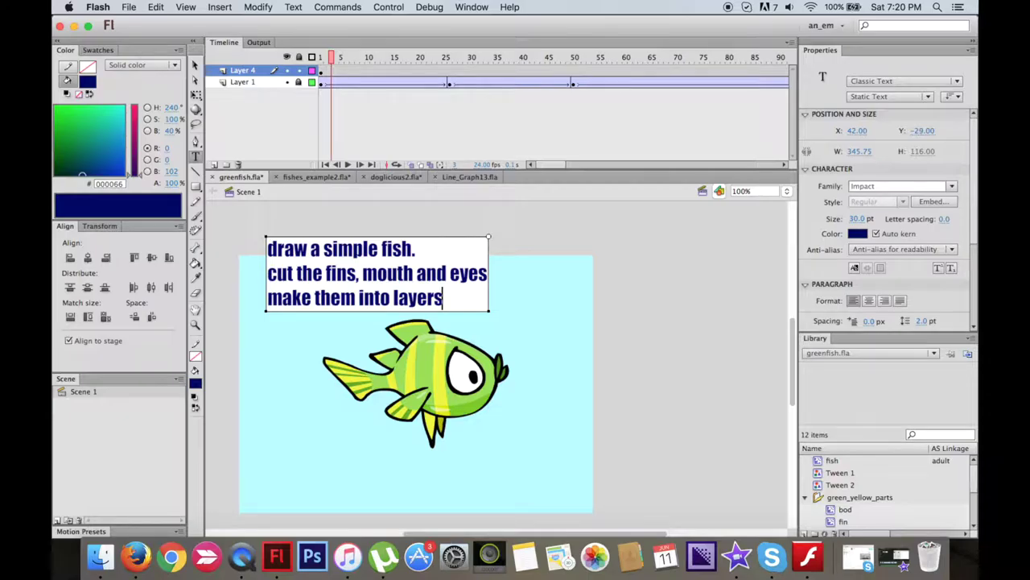
Add the caption lines "animate the body parts", "make the fish into a symbol" and "then animate the symbol".
key("Return")
type("animate the body")
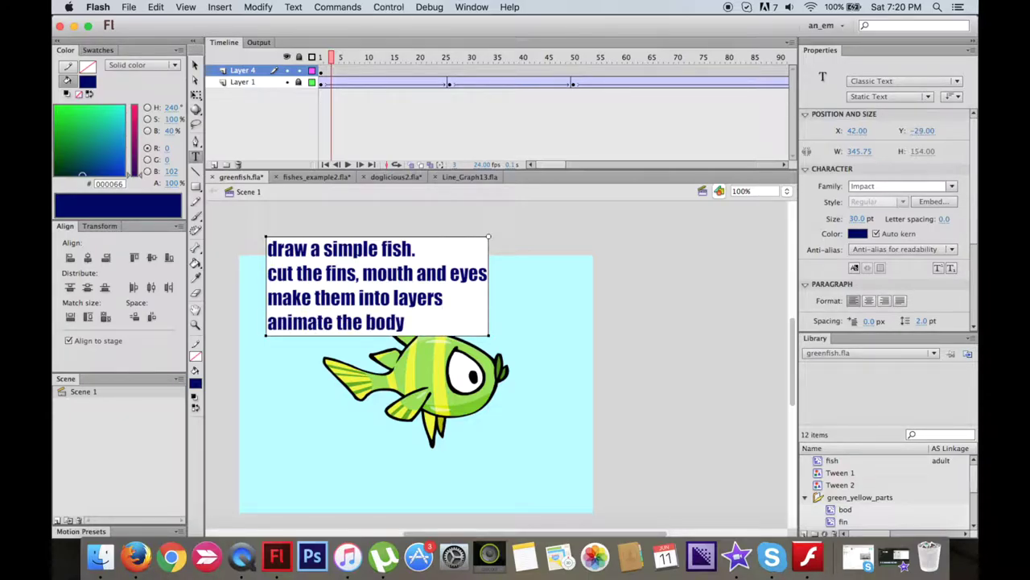
type(" parts")
key("Return")
type("make the fish in")
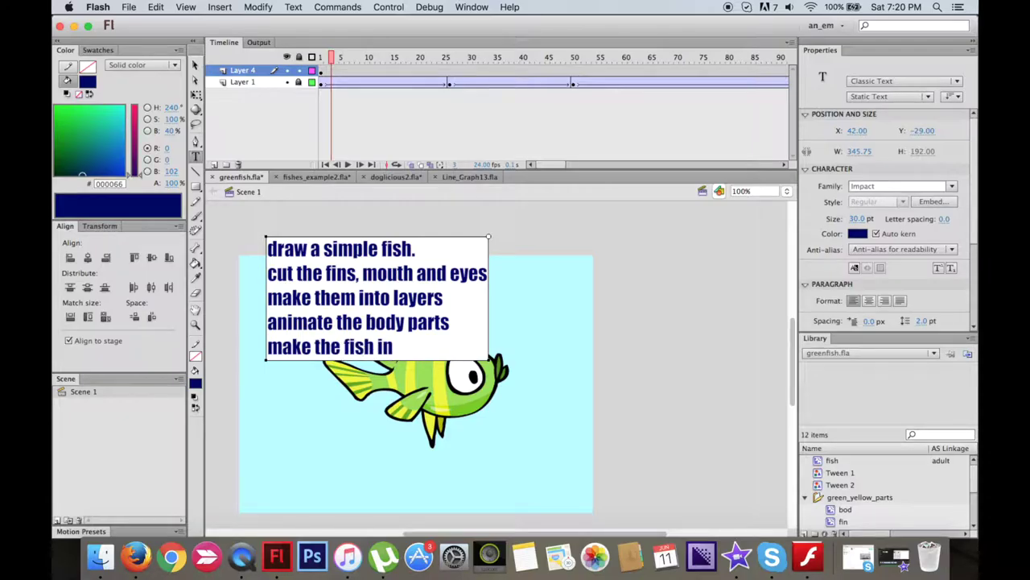
type("to a symbol")
key("Return")
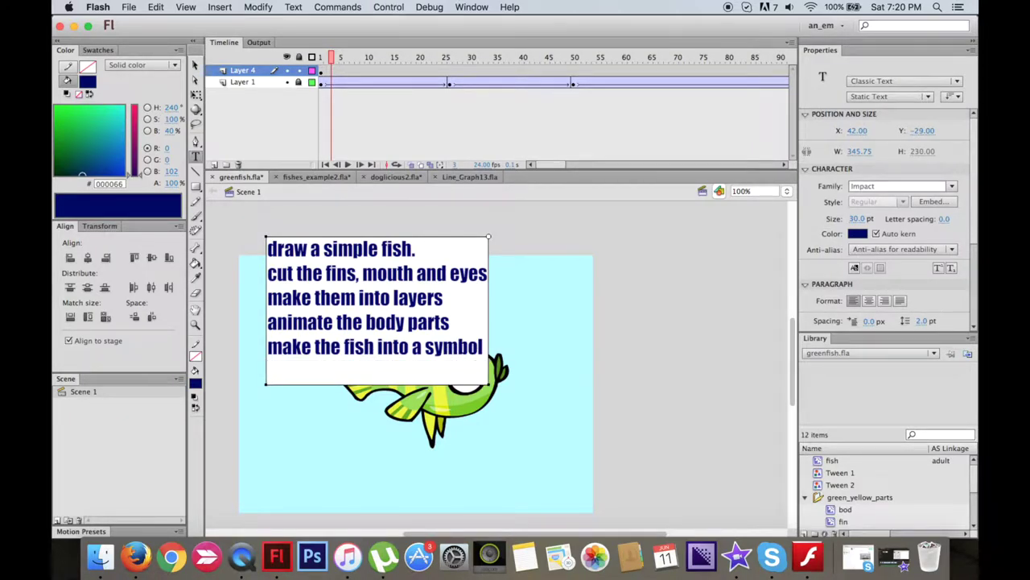
type("then animate the symbol")
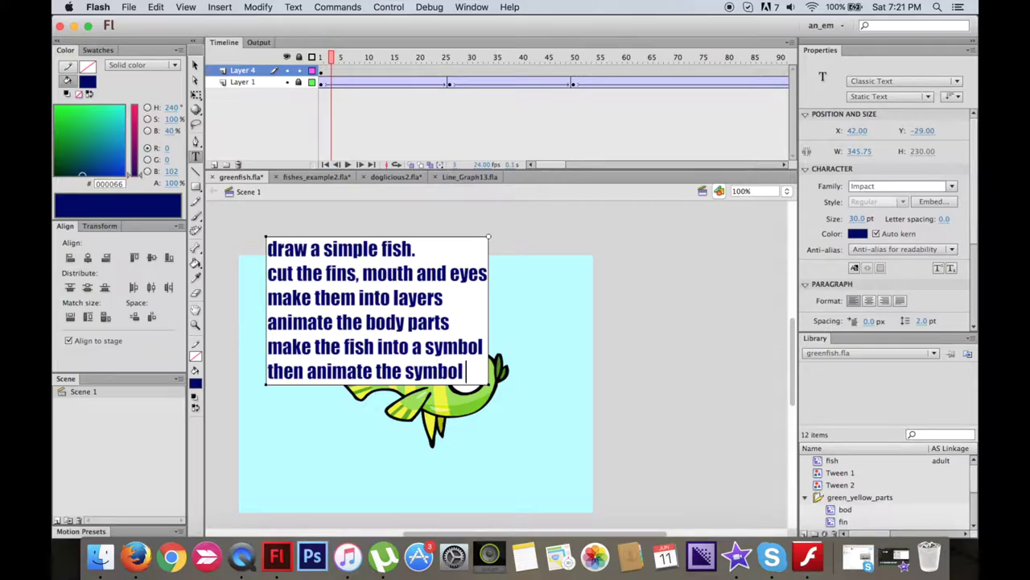
Delete the workflow caption from the stage and clear the intermediate keyframes of the fish tween on Layer 1.
left_click(195, 63)
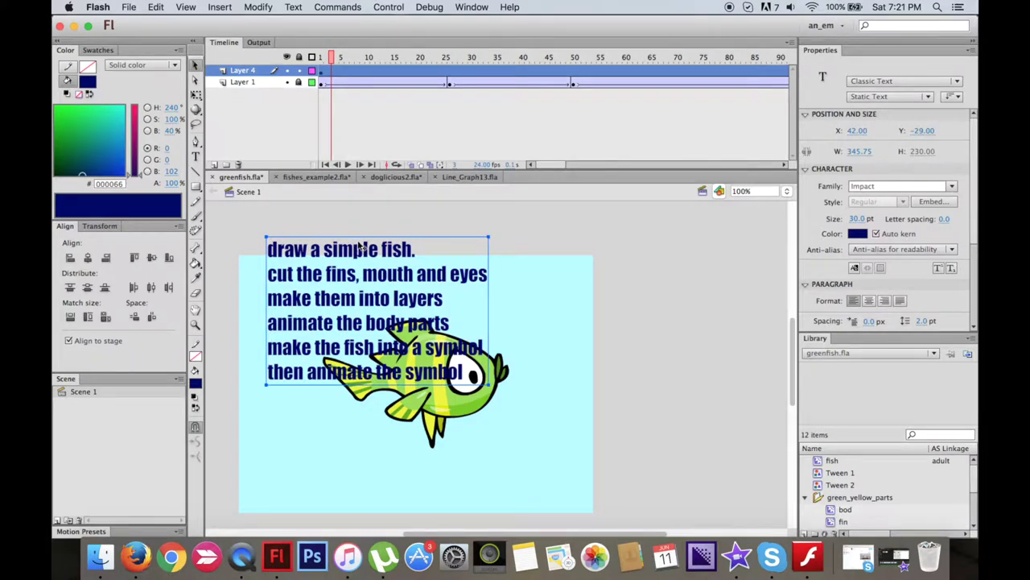
key("Delete")
left_click_drag(424, 84, 515, 82)
right_click(487, 82)
left_click(528, 190)
scroll(449, 118, "left", 10)
Unlock Layer 1 and move the fish in frame 1 mostly off the stage's left edge.
left_click(300, 82)
left_click(321, 84)
left_click_drag(470, 392, 322, 391)
scroll(335, 390, "left", 3)
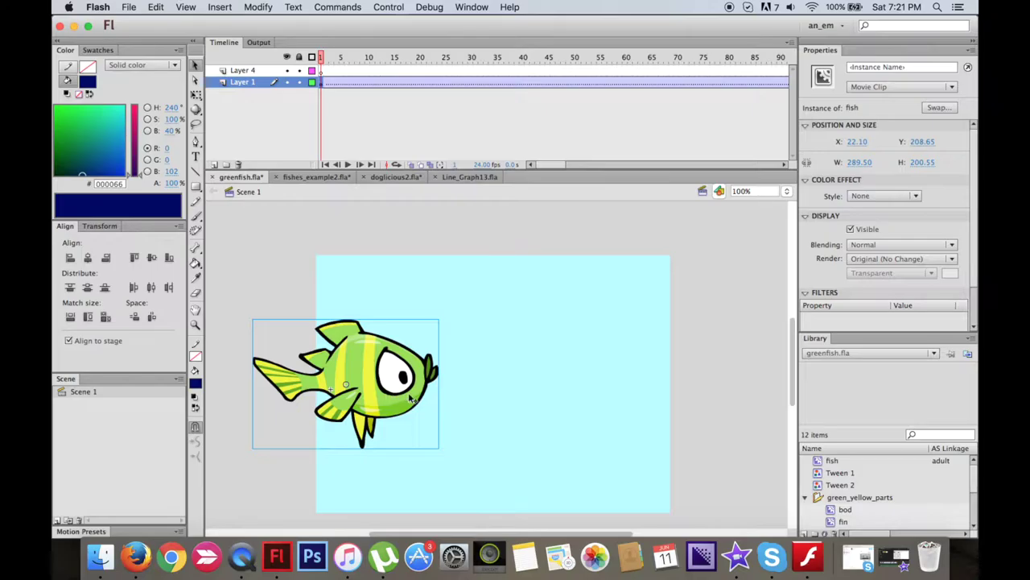
left_click_drag(405, 395, 275, 395)
Place a keyframe around frame 80 on Layer 1, move the fish past the stage's right edge there, and lock the layer.
scroll(408, 95, "right", 10)
left_click(410, 79)
key("F6")
left_click_drag(410, 82, 326, 82)
scroll(352, 84, "left", 10)
left_click(723, 84)
left_click_drag(222, 371, 785, 392)
left_click(299, 82)
Add the 30 pt caption "thanks for watching! <3" above the fish on Layer 4.
left_click(345, 71)
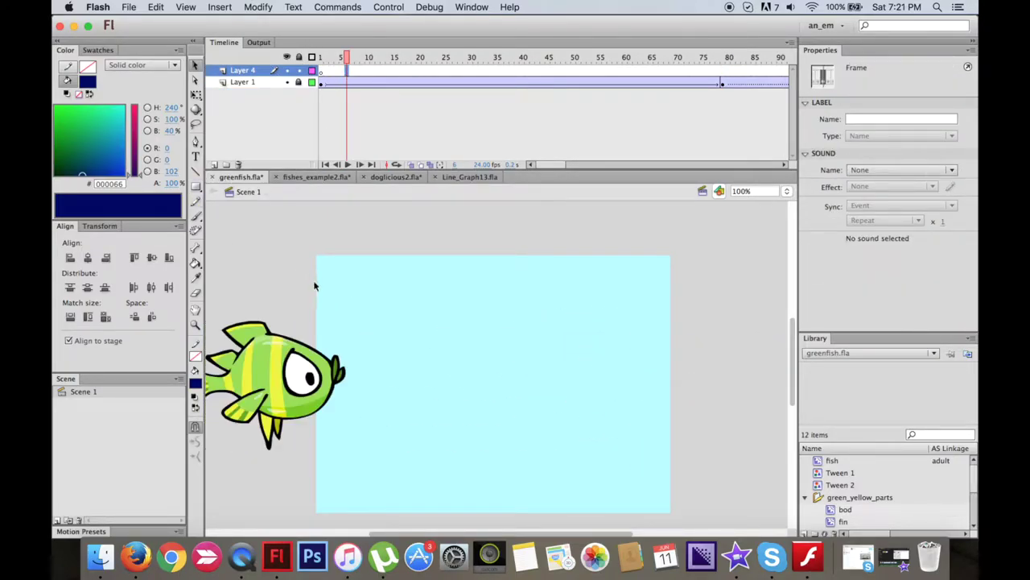
left_click(425, 71)
left_click(195, 157)
left_click(384, 293)
type("tha")
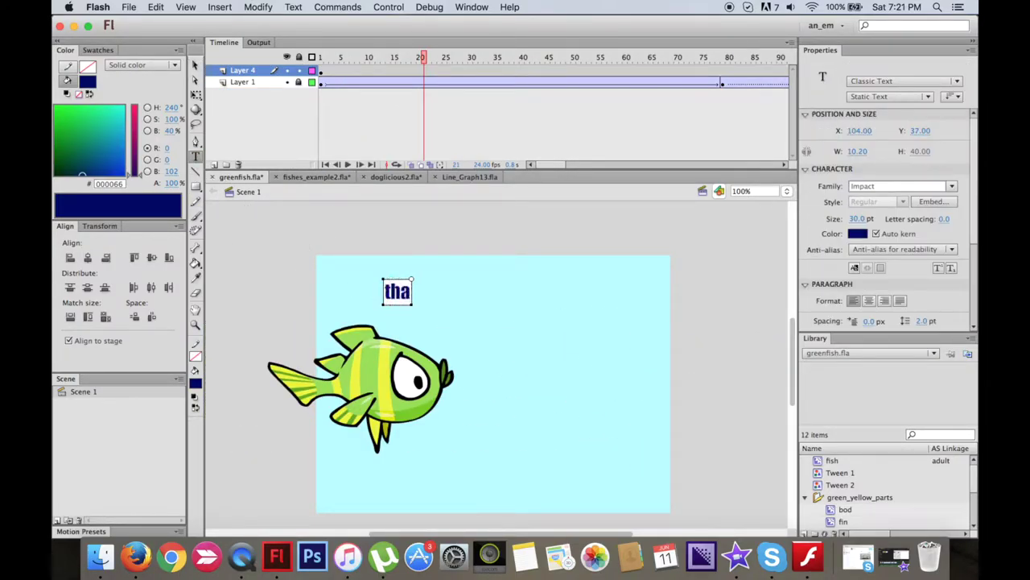
type("nks for watc")
key("BackSpace")
type("t")
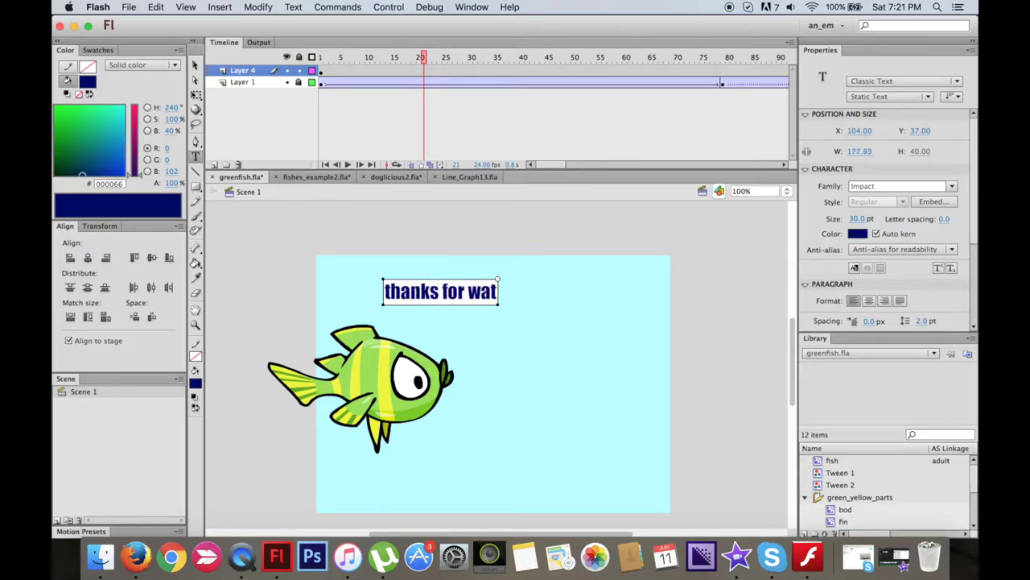
type("ching! <3")
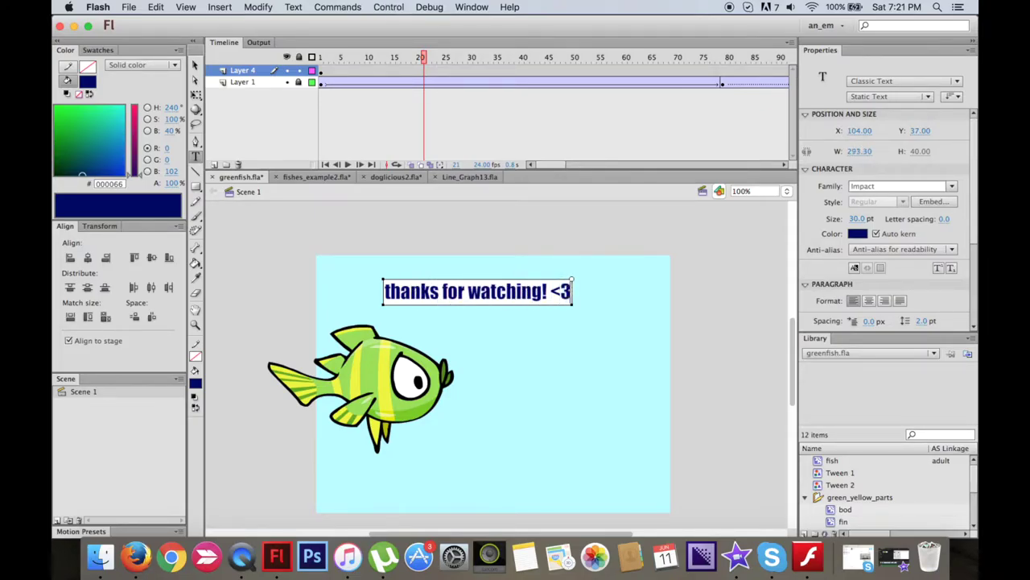
Shift the caption's keyframe on Layer 4 to about frame 22 and test the movie.
left_click(322, 71)
left_click_drag(321, 71, 642, 75)
left_click(419, 72)
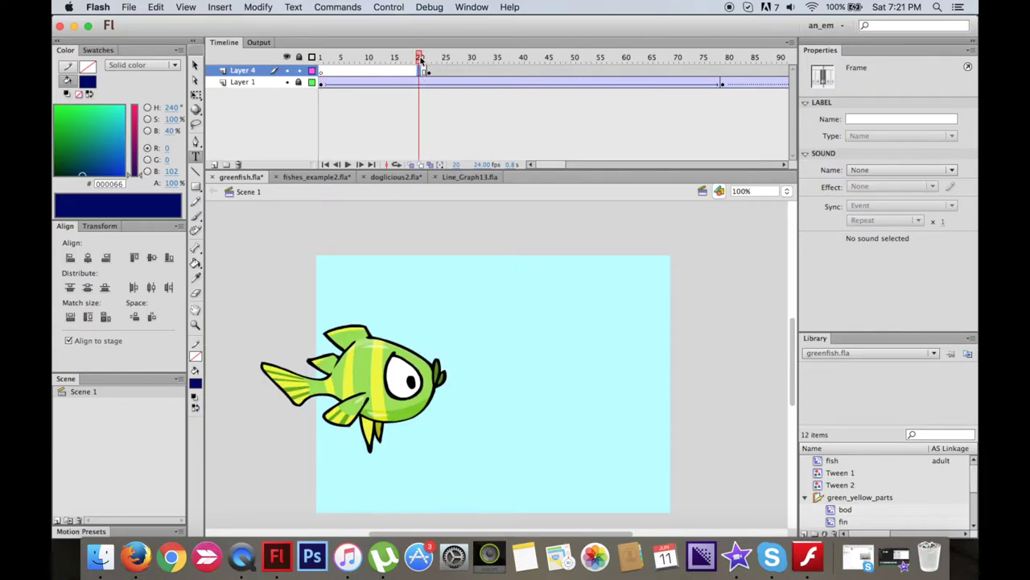
key("super+Return")
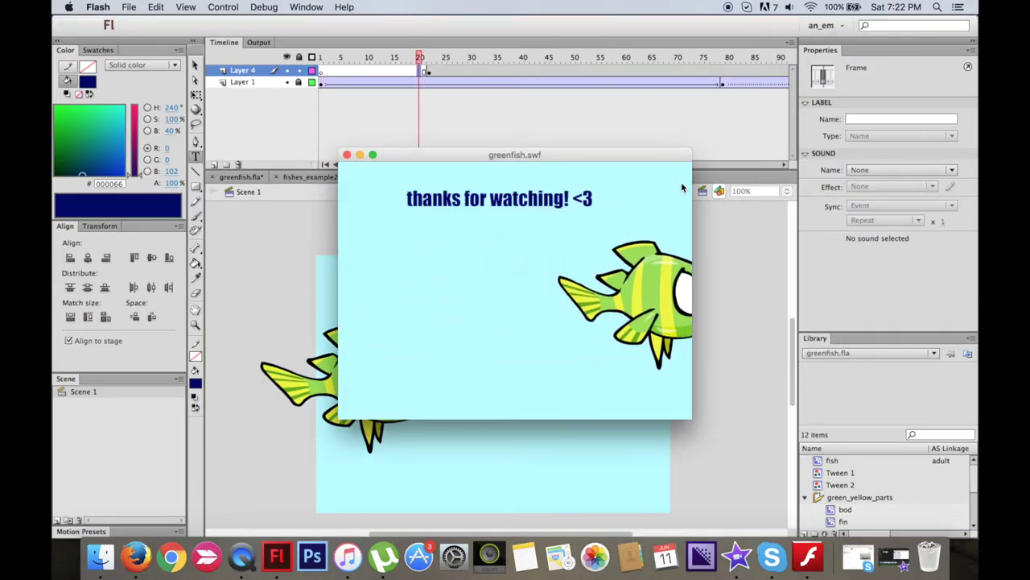